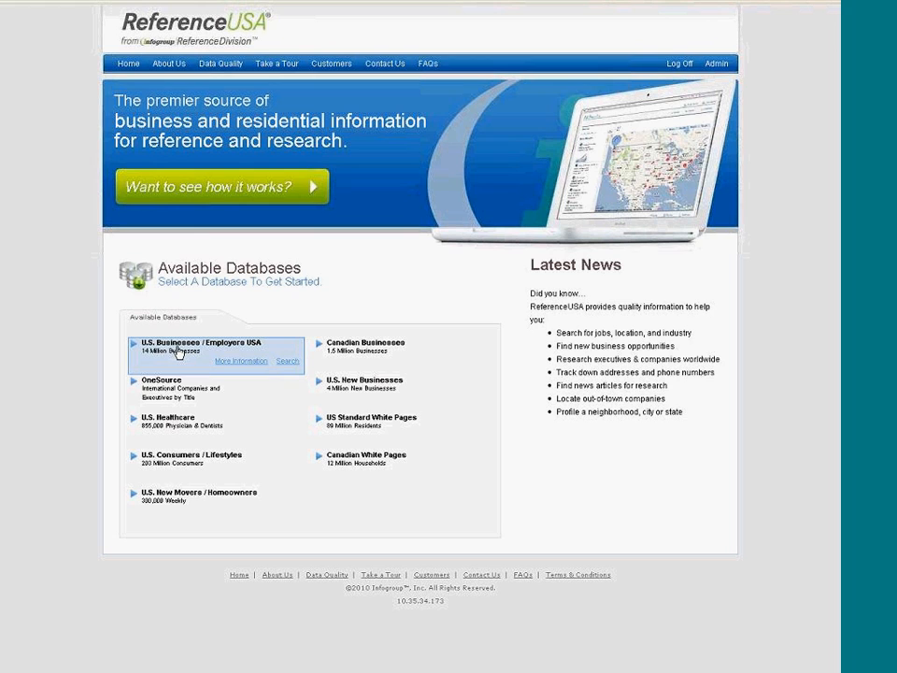
Open the custom search of the U.S. Businesses / Employers USA database and expand all criteria categories.
{"action": "left_click", "coordinate": [176, 354]}
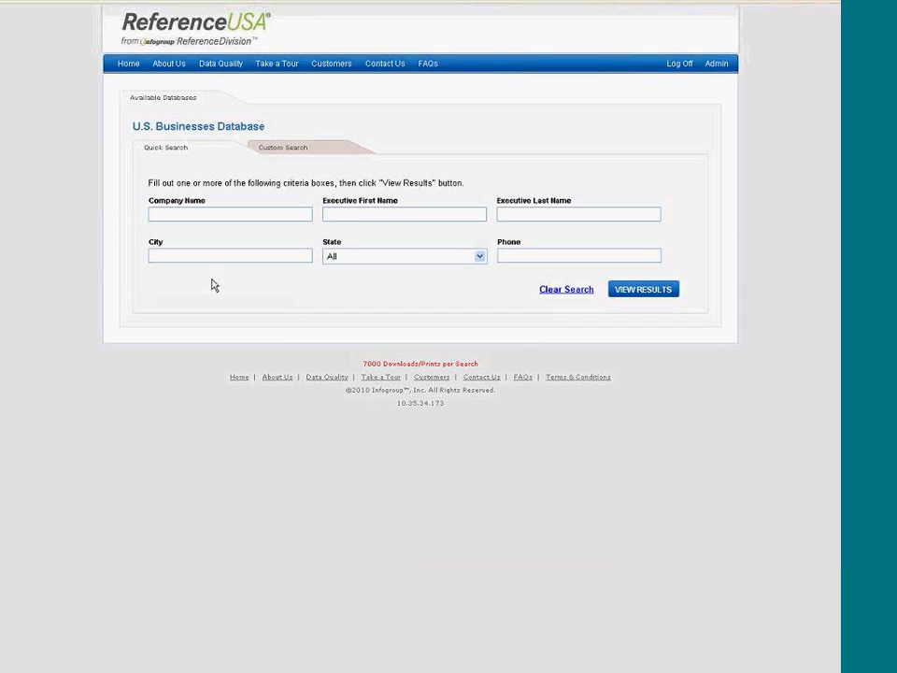
{"action": "left_click", "coordinate": [276, 152]}
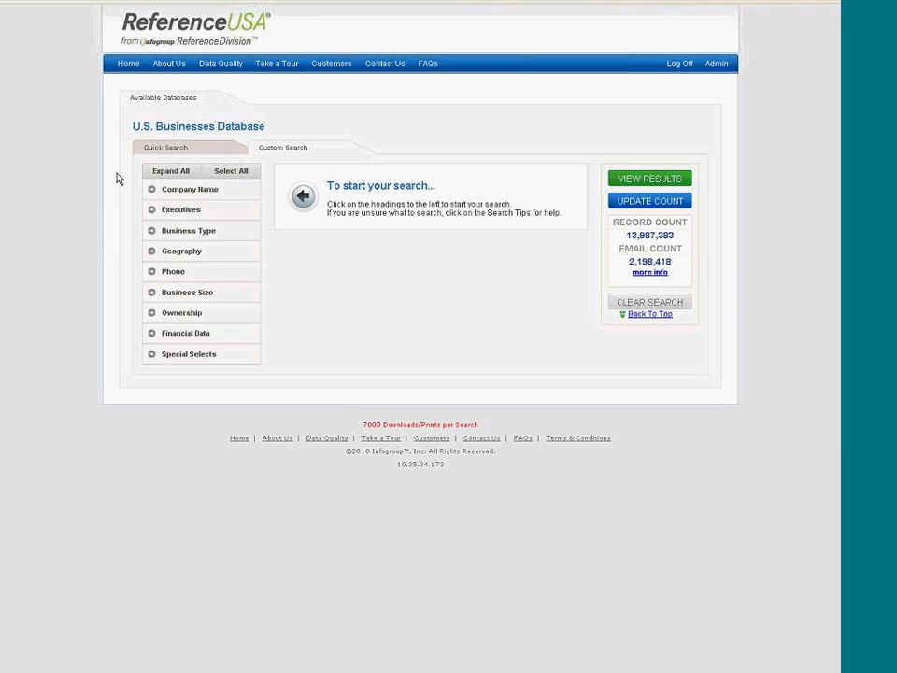
{"action": "left_click", "coordinate": [161, 174]}
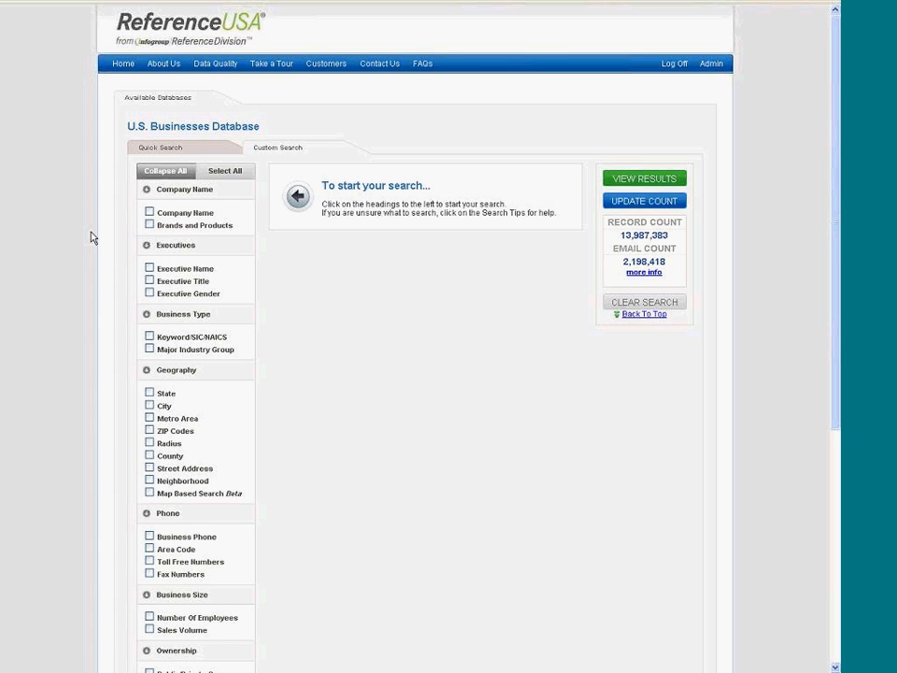
Add the Keyword/SIC/NAICS criterion, look up "sporting goods", and select 594113 Sporting Goods-Retail and 593244 Sporting Goods-Used.
{"action": "left_click", "coordinate": [148, 338]}
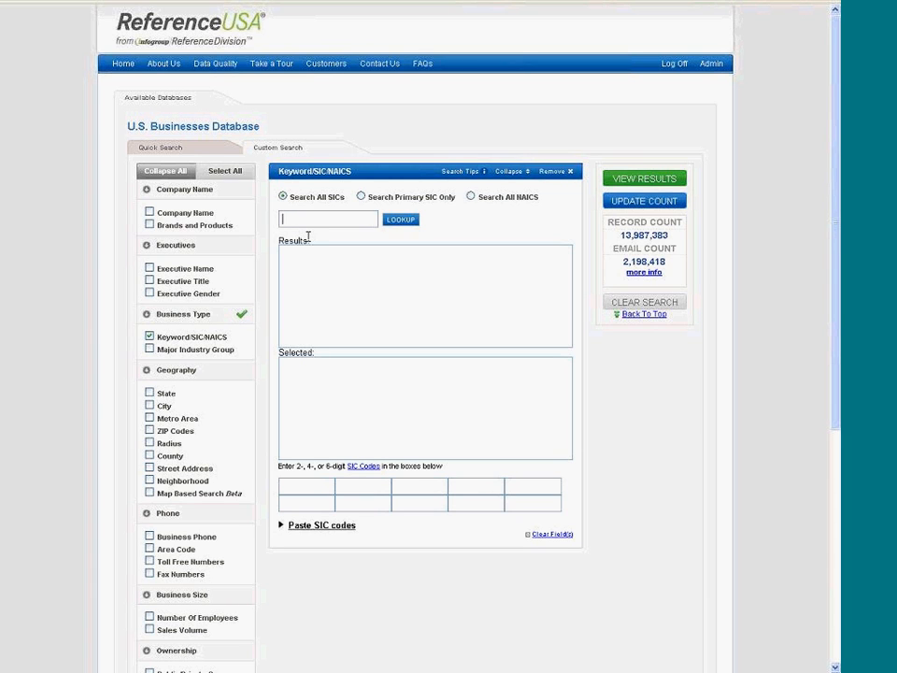
{"action": "type", "text": "sporting goods"}
{"action": "left_click", "coordinate": [402, 223]}
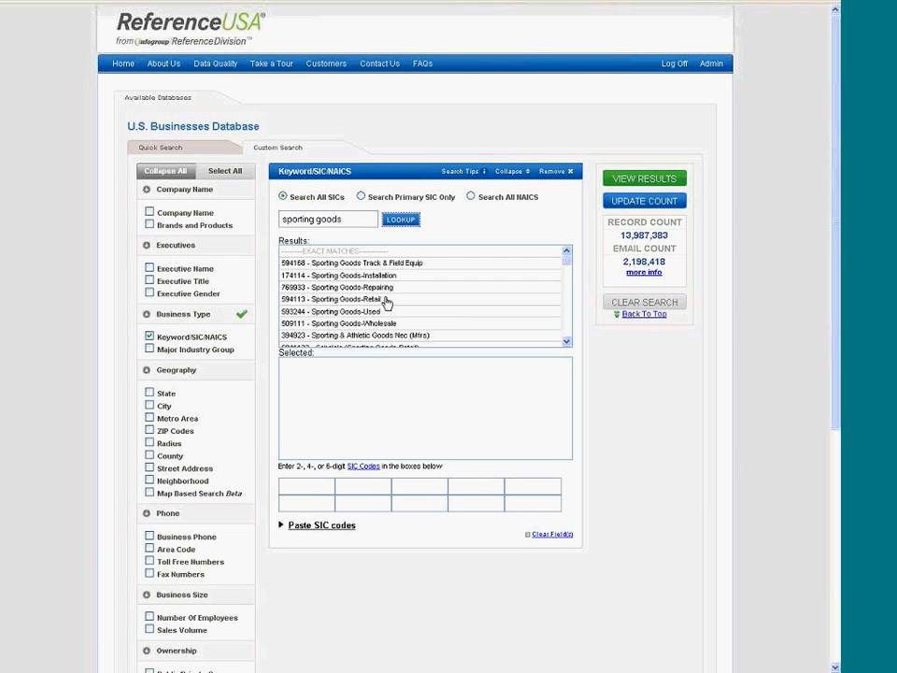
{"action": "left_click", "coordinate": [332, 299]}
{"action": "left_click", "coordinate": [343, 313]}
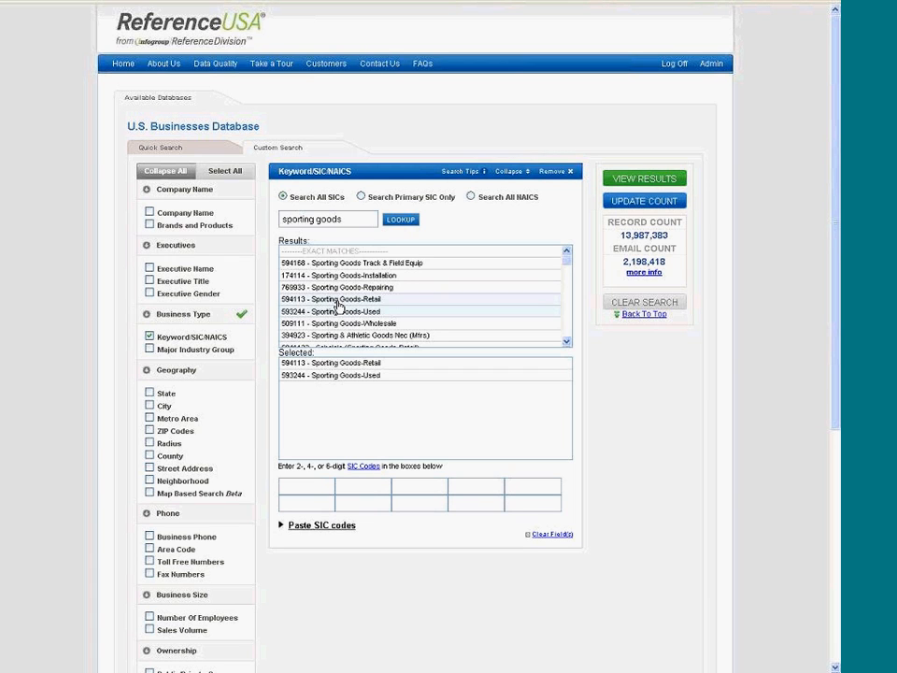
{"action": "left_click", "coordinate": [567, 344]}
{"action": "left_click", "coordinate": [566, 344]}
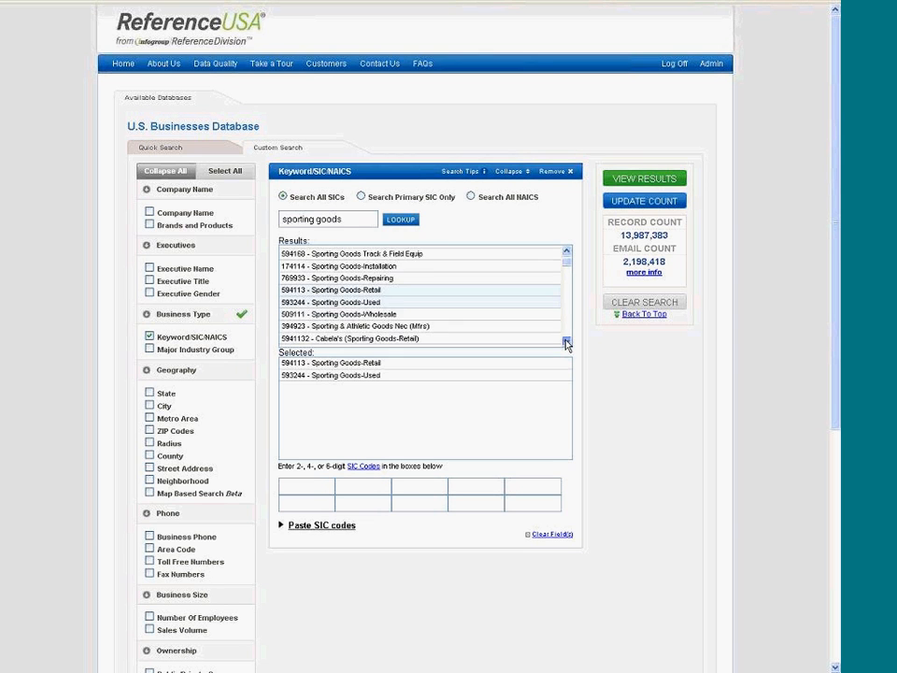
{"action": "left_click", "coordinate": [567, 344]}
{"action": "left_click", "coordinate": [566, 344]}
{"action": "scroll", "coordinate": [419, 316], "scroll_direction": "down", "scroll_amount": 1}
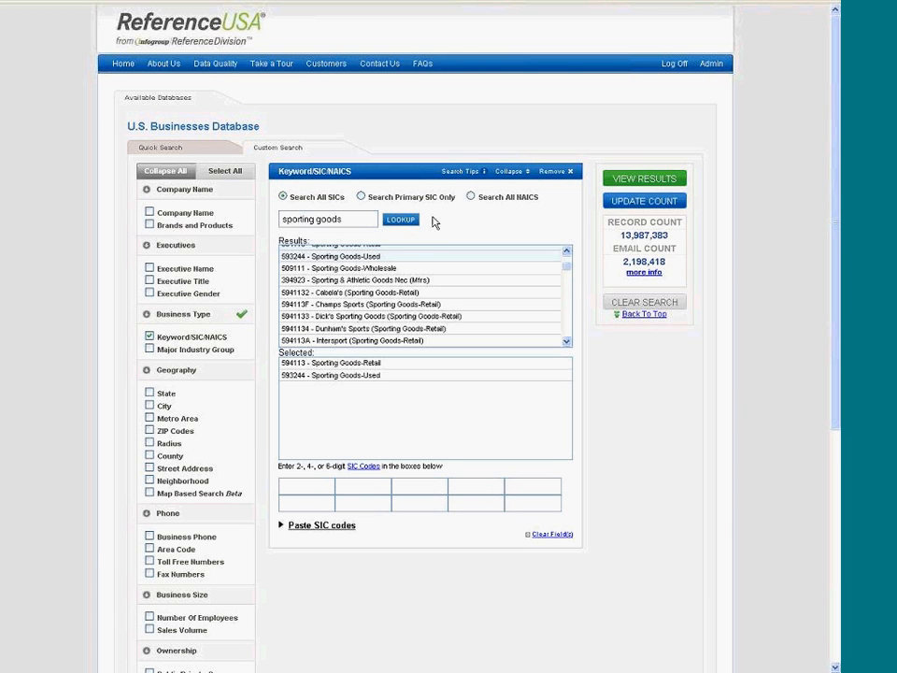
Add the Major Industry Group criterion and select 594113-Sporting Goods-Retail under Retail Trade, 59-Miscellaneous Retail, 5941-Sporting Goods & Bicycle Shops.
{"action": "left_click", "coordinate": [150, 348]}
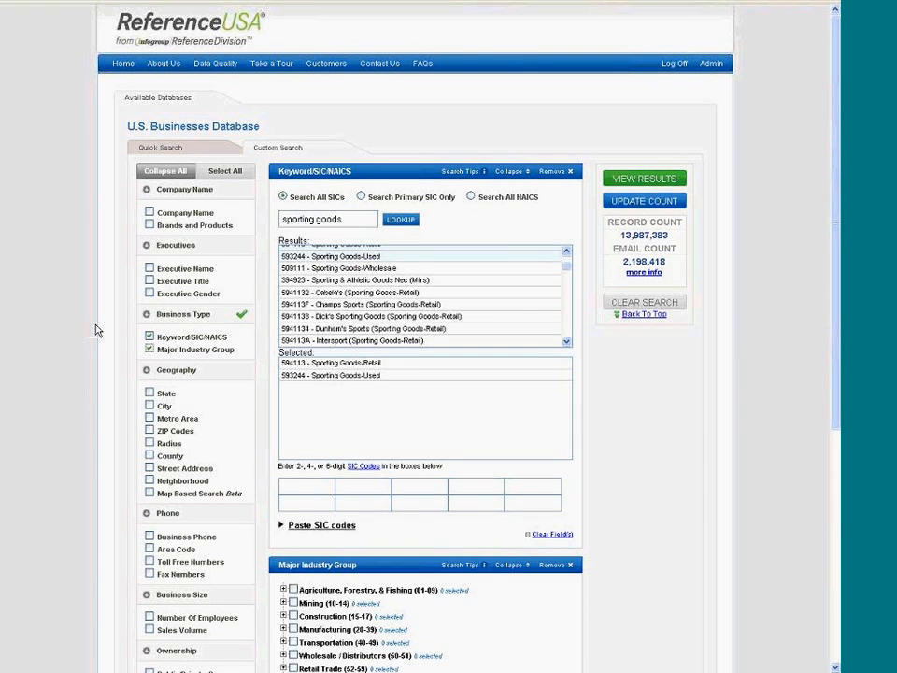
{"action": "scroll", "coordinate": [96, 330], "scroll_direction": "down", "scroll_amount": 3}
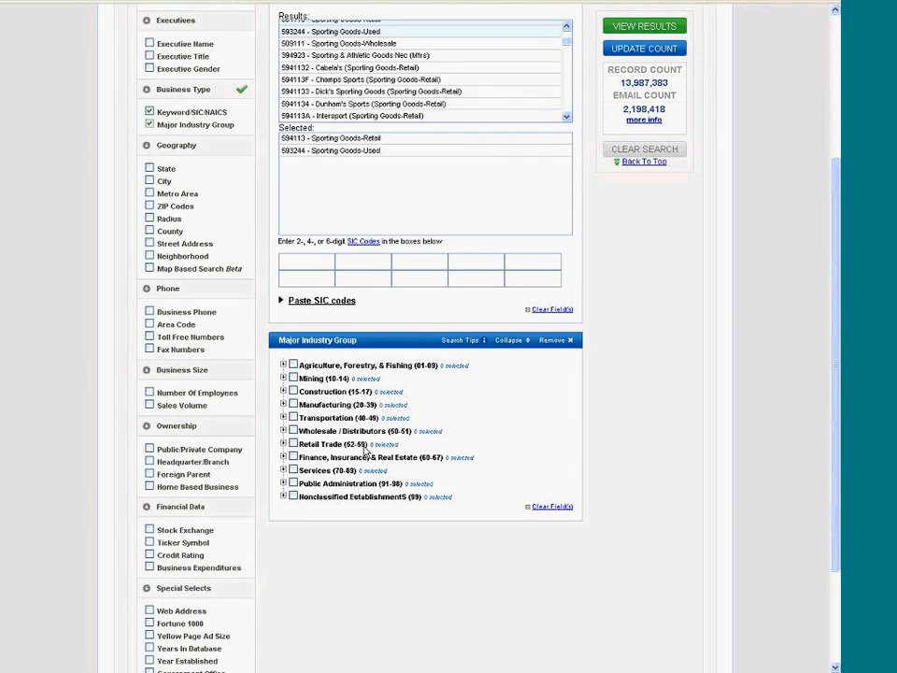
{"action": "left_click", "coordinate": [283, 443]}
{"action": "scroll", "coordinate": [283, 443], "scroll_direction": "down", "scroll_amount": 2}
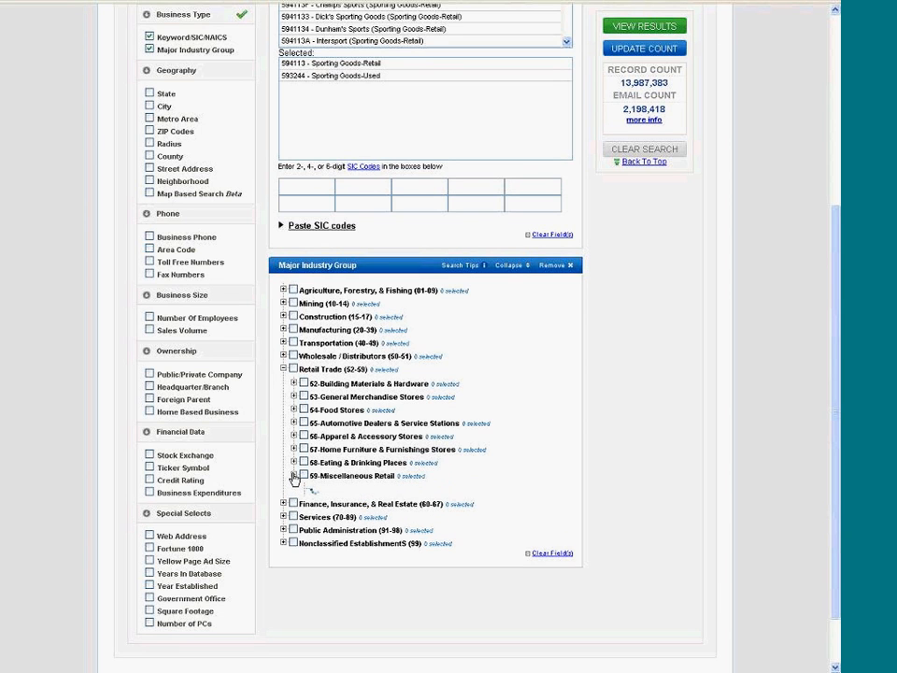
{"action": "left_click", "coordinate": [292, 475]}
{"action": "scroll", "coordinate": [266, 440], "scroll_direction": "down", "scroll_amount": 3}
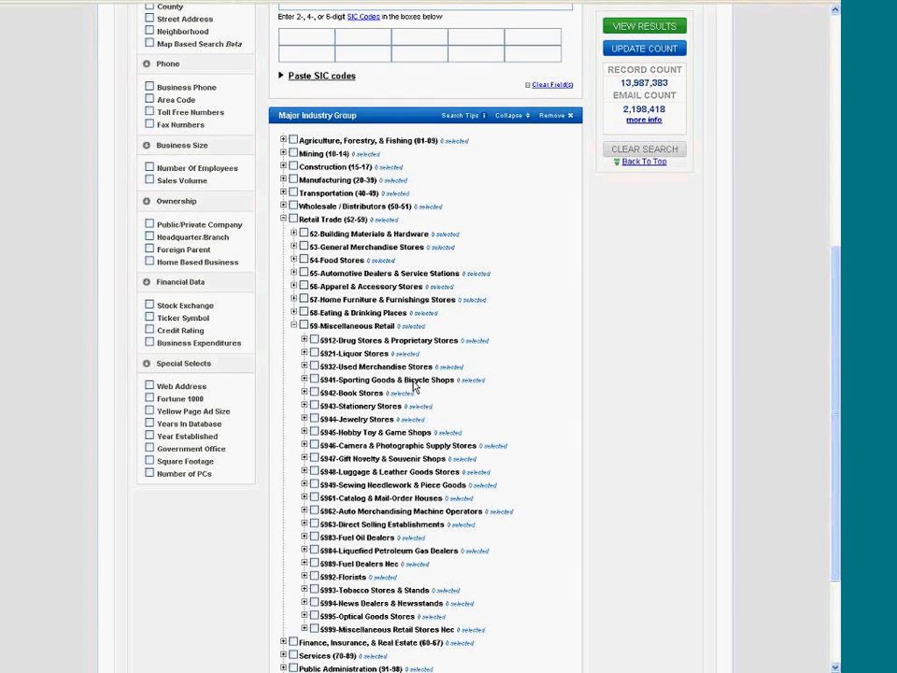
{"action": "left_click", "coordinate": [304, 380]}
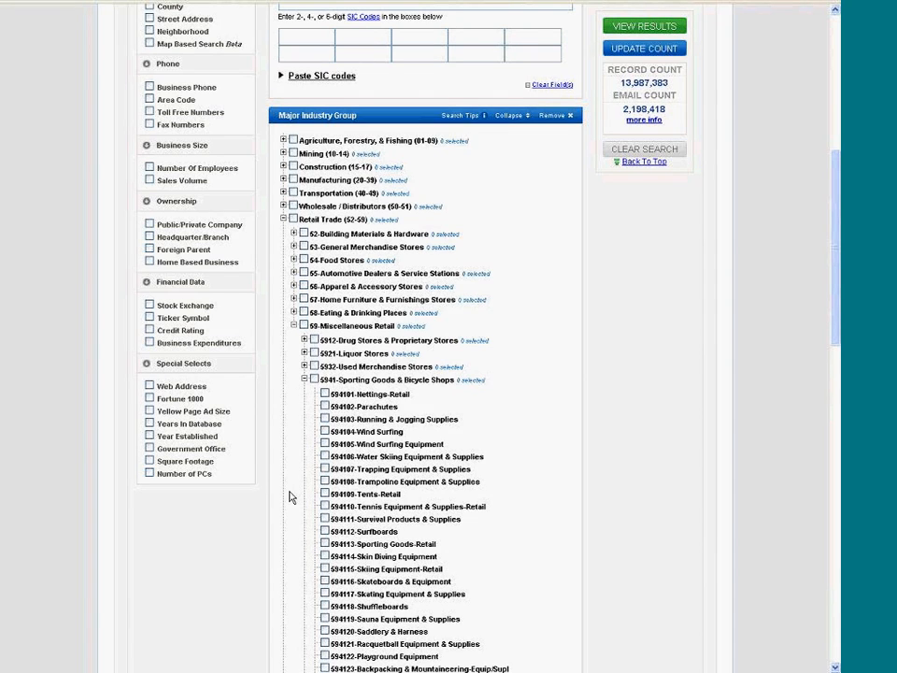
{"action": "left_click", "coordinate": [325, 543]}
{"action": "left_click_drag", "start_coordinate": [360, 543], "coordinate": [433, 551]}
{"action": "scroll", "coordinate": [337, 233], "scroll_direction": "up", "scroll_amount": 3}
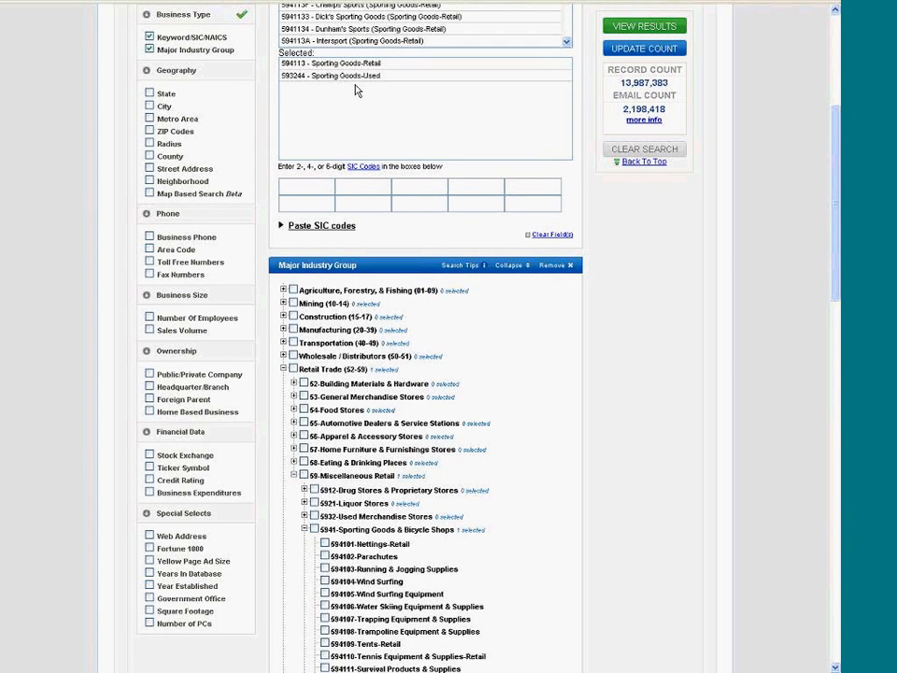
Replace the single 594113 industry selection with the whole 5941-Sporting Goods & Bicycle Shops group, excluding 594102-Parachutes.
{"action": "scroll", "coordinate": [306, 517], "scroll_direction": "down", "scroll_amount": 3}
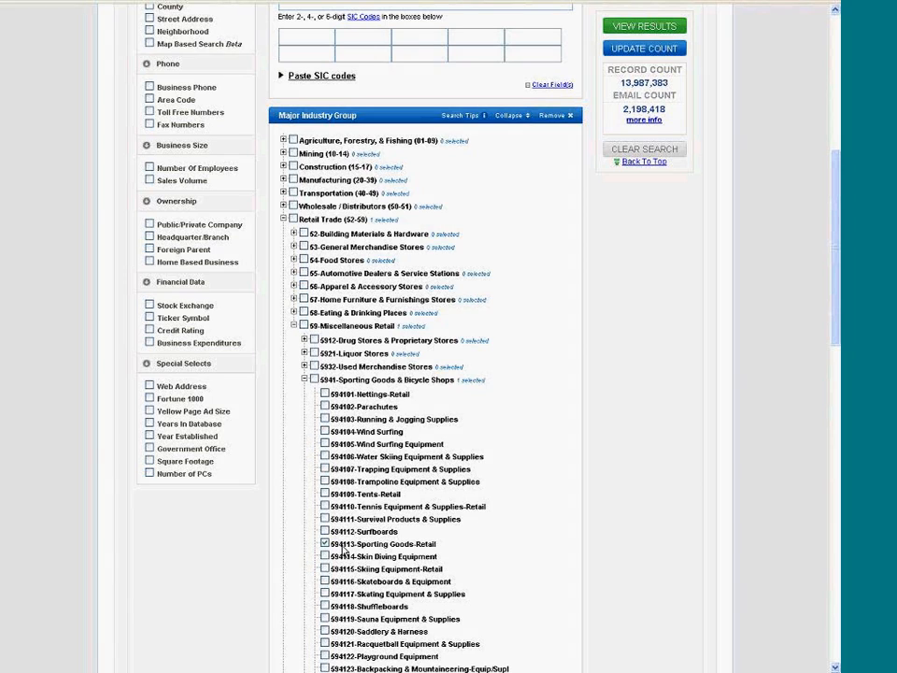
{"action": "left_click", "coordinate": [325, 544]}
{"action": "scroll", "coordinate": [293, 621], "scroll_direction": "down", "scroll_amount": 2}
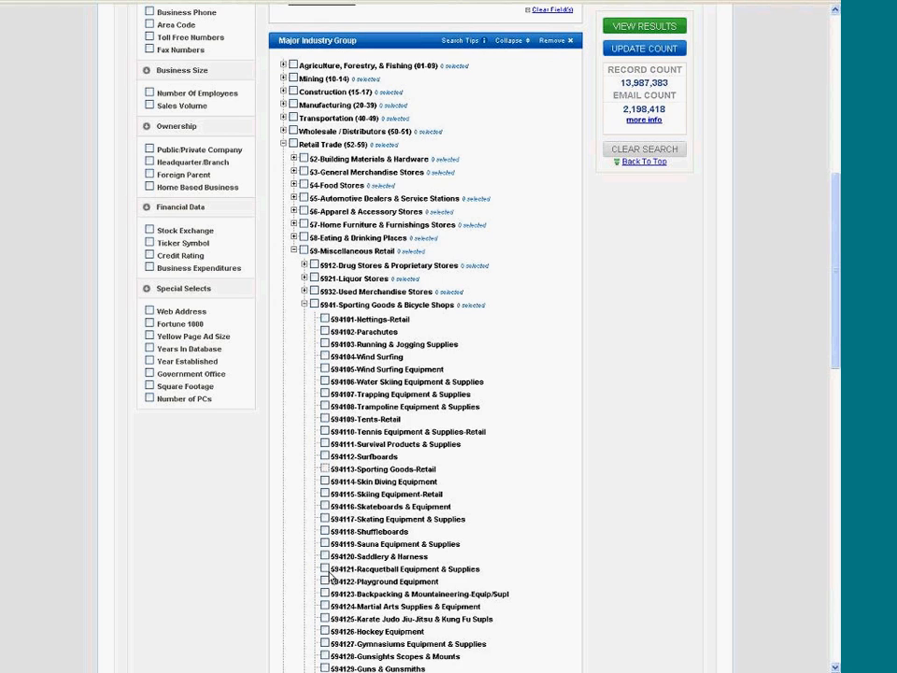
{"action": "left_click", "coordinate": [314, 305]}
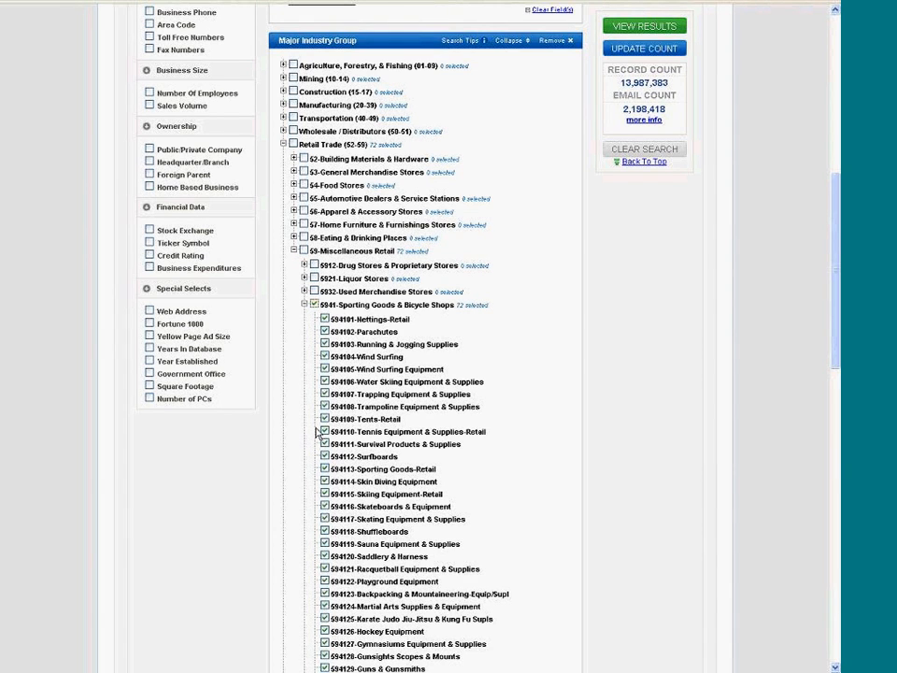
{"action": "left_click", "coordinate": [324, 332]}
{"action": "scroll", "coordinate": [290, 474], "scroll_direction": "down", "scroll_amount": 5}
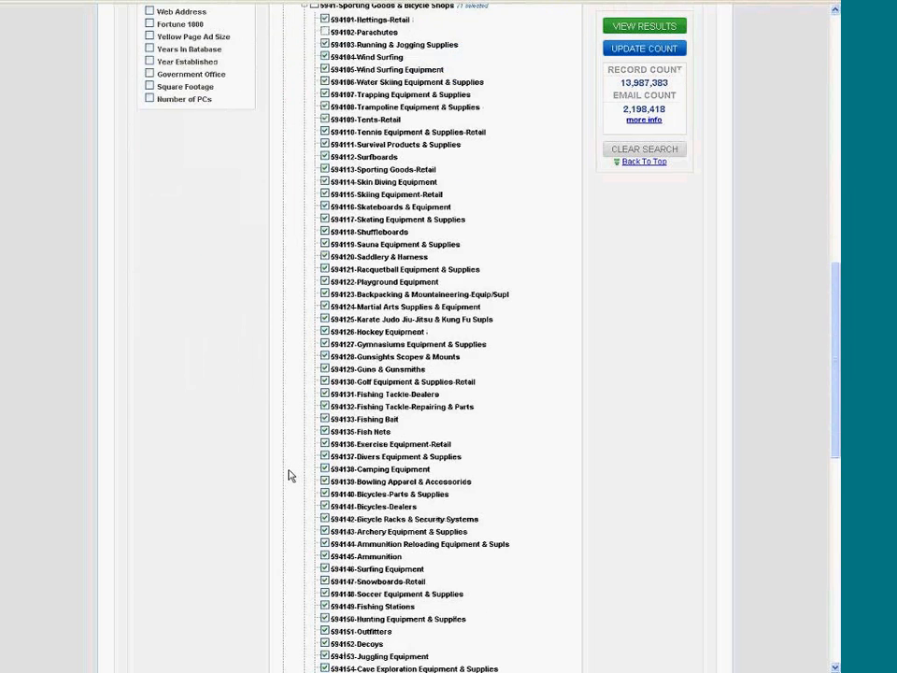
{"action": "scroll", "coordinate": [290, 474], "scroll_direction": "down", "scroll_amount": 1}
{"action": "scroll", "coordinate": [290, 475], "scroll_direction": "down", "scroll_amount": 3}
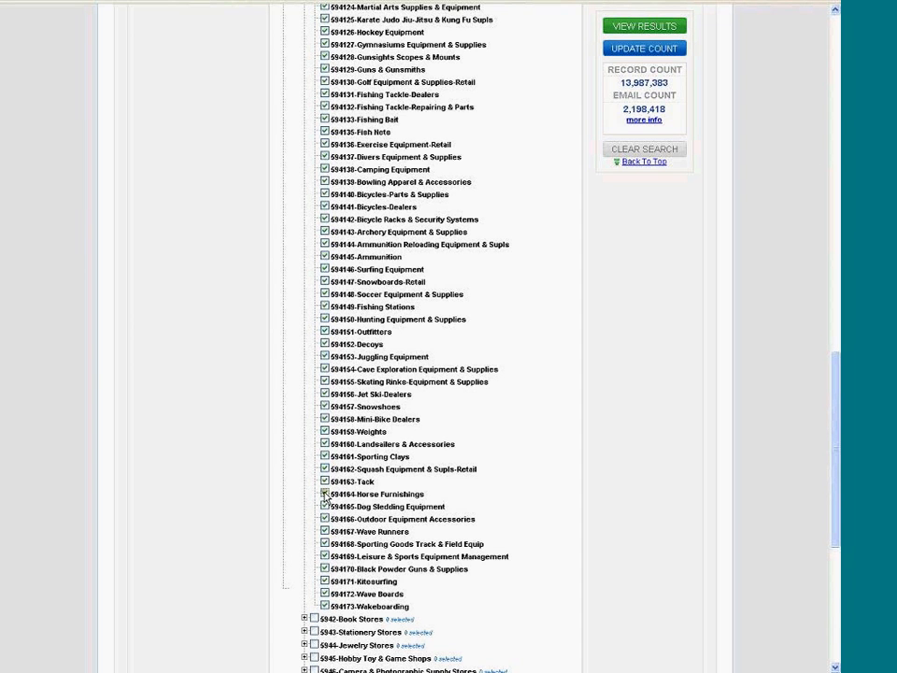
Remove the Major Industry Group criterion from the search.
{"action": "scroll", "coordinate": [300, 374], "scroll_direction": "up", "scroll_amount": 10}
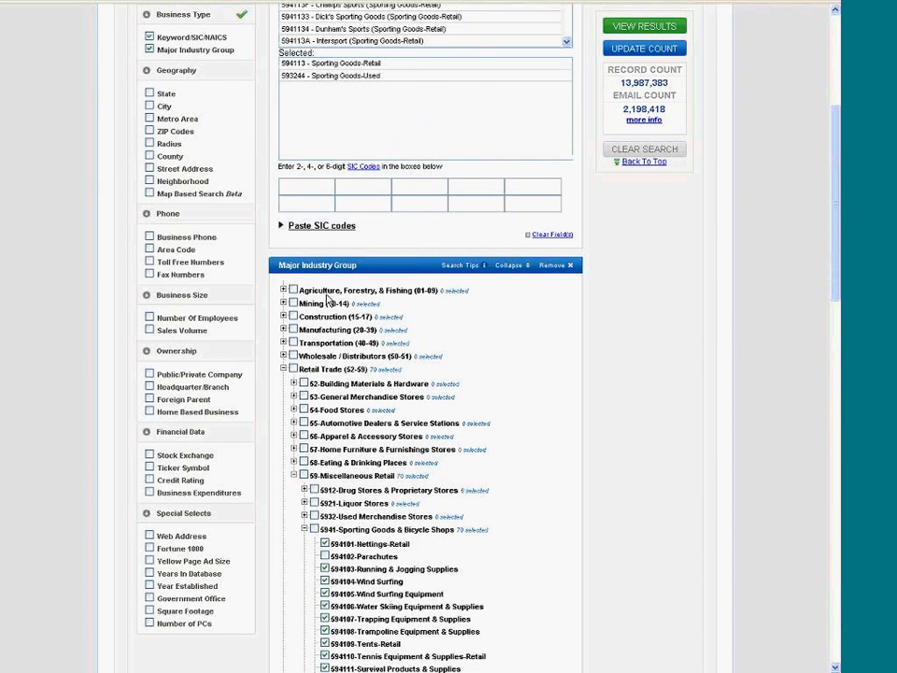
{"action": "scroll", "coordinate": [327, 299], "scroll_direction": "up", "scroll_amount": 2}
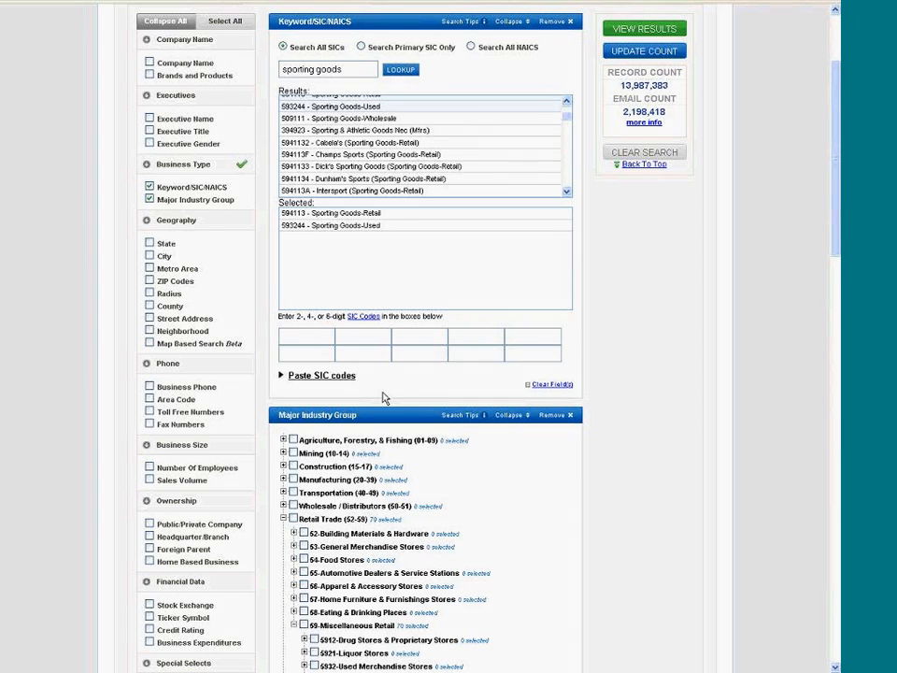
{"action": "scroll", "coordinate": [383, 397], "scroll_direction": "up", "scroll_amount": 1}
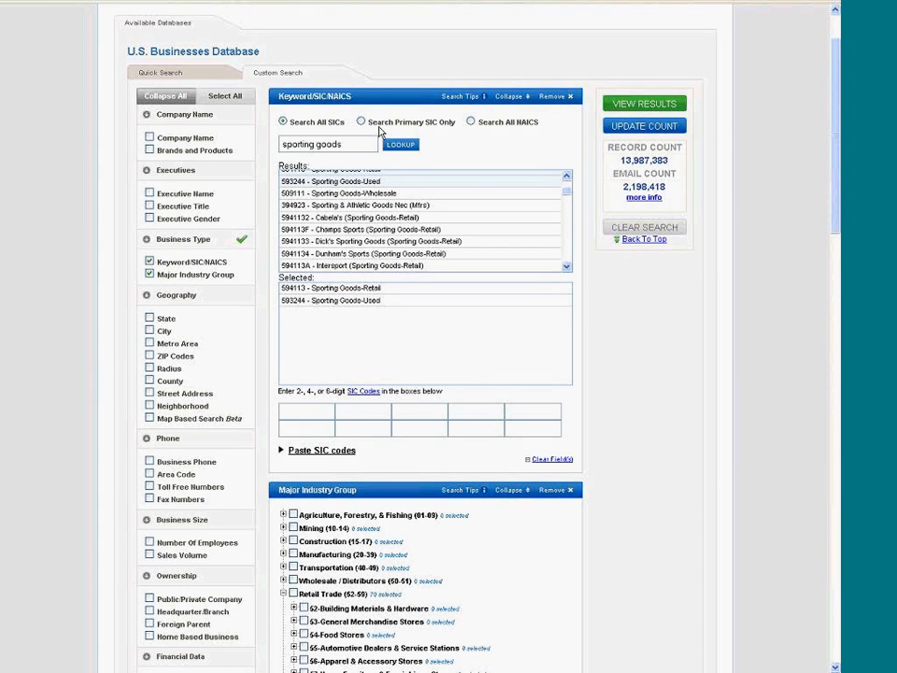
{"action": "left_click", "coordinate": [571, 490]}
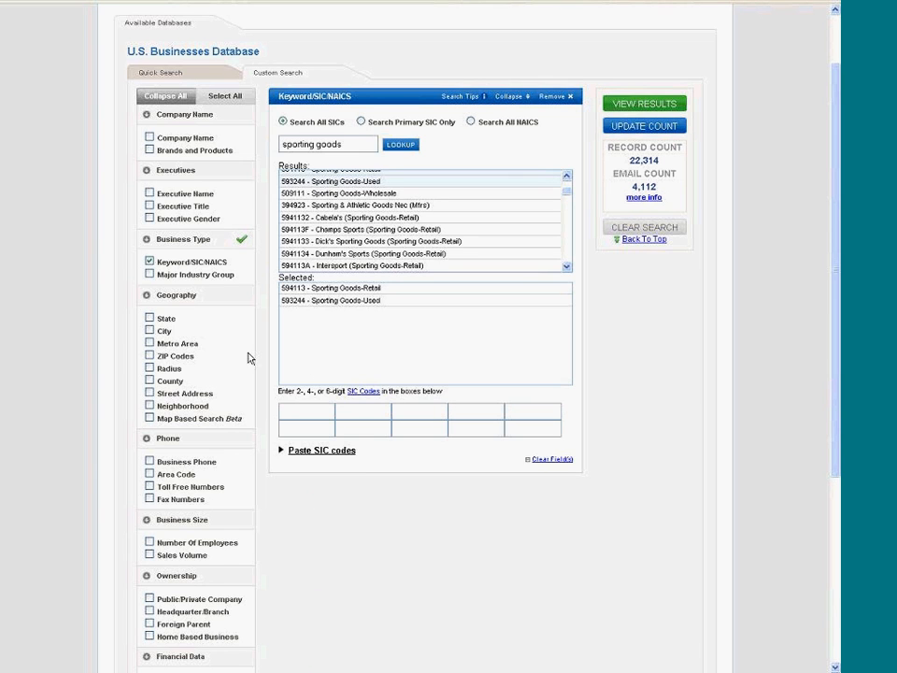
Add the Metro Area criterion and select Colorado Springs, CO from the Colorado metro areas.
{"action": "left_click", "coordinate": [150, 344]}
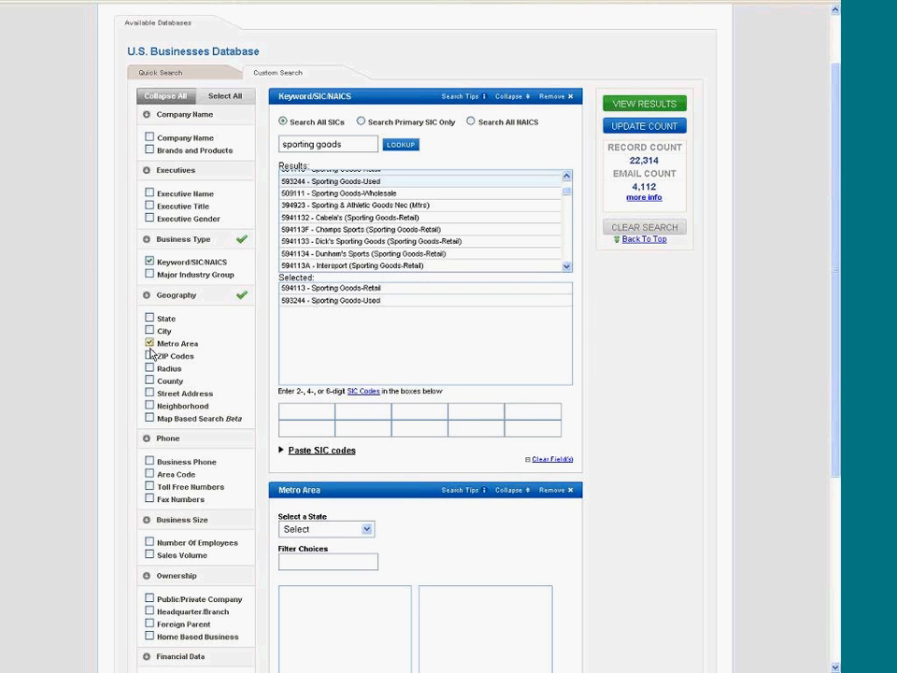
{"action": "scroll", "coordinate": [432, 458], "scroll_direction": "down", "scroll_amount": 3}
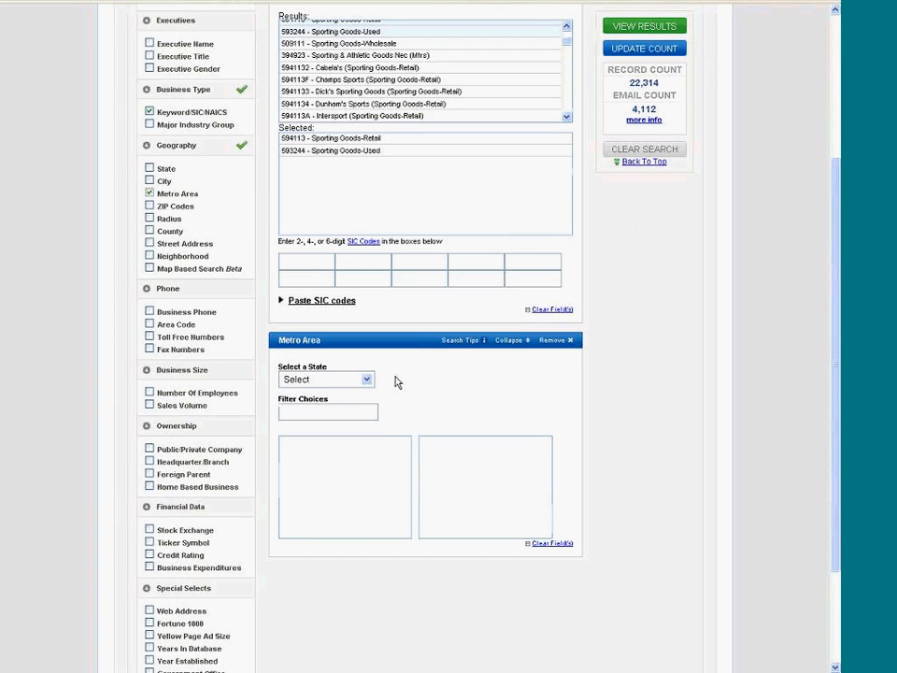
{"action": "left_click", "coordinate": [367, 380]}
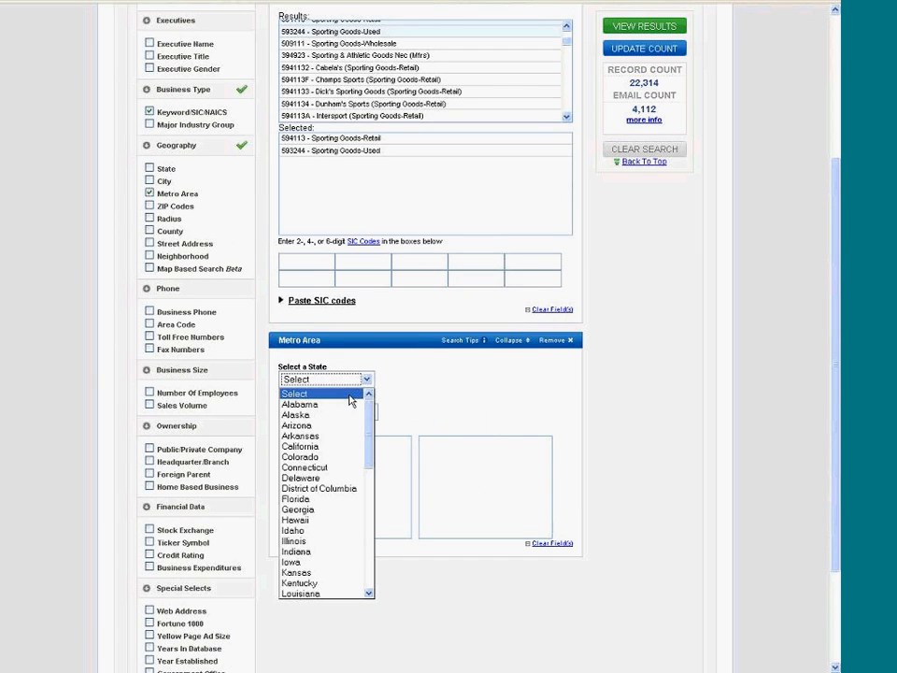
{"action": "left_click", "coordinate": [305, 457]}
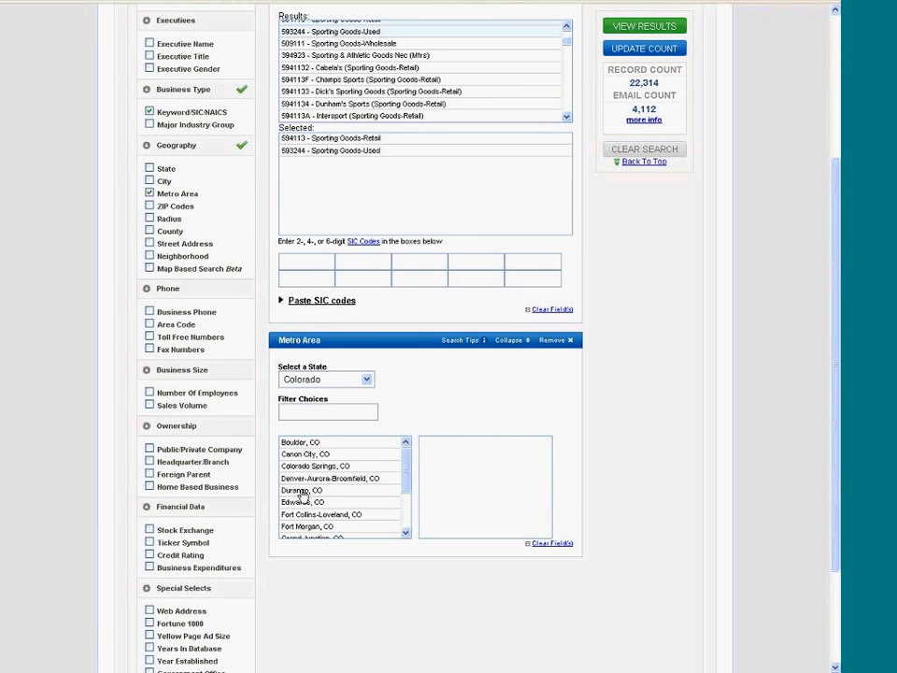
{"action": "double_click", "coordinate": [305, 466]}
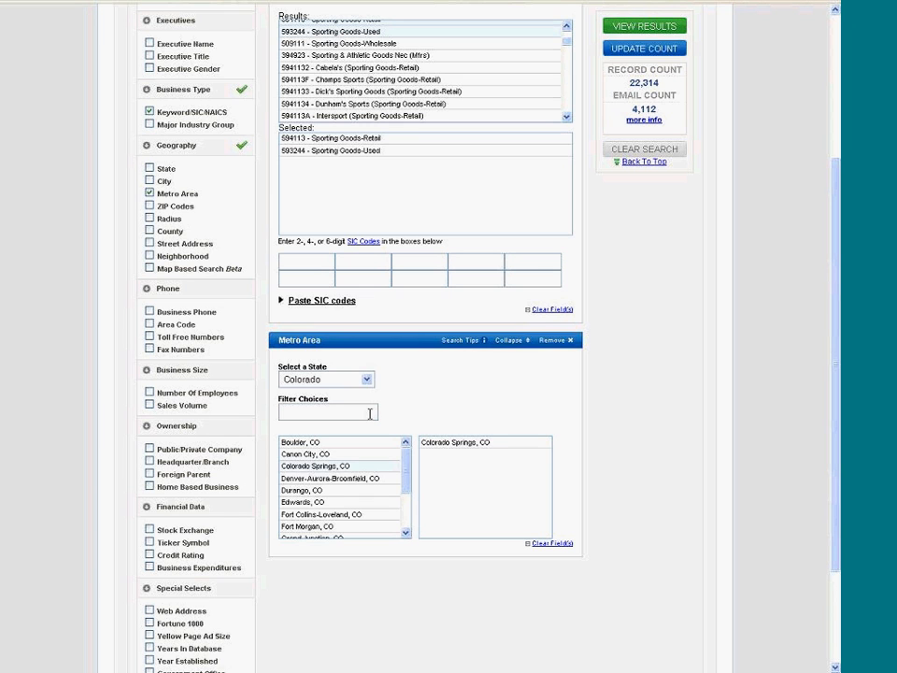
Compare the updated record counts for Search All SICs and Search Primary SIC Only, ending with Search All SICs.
{"action": "scroll", "coordinate": [641, 396], "scroll_direction": "up", "scroll_amount": 3}
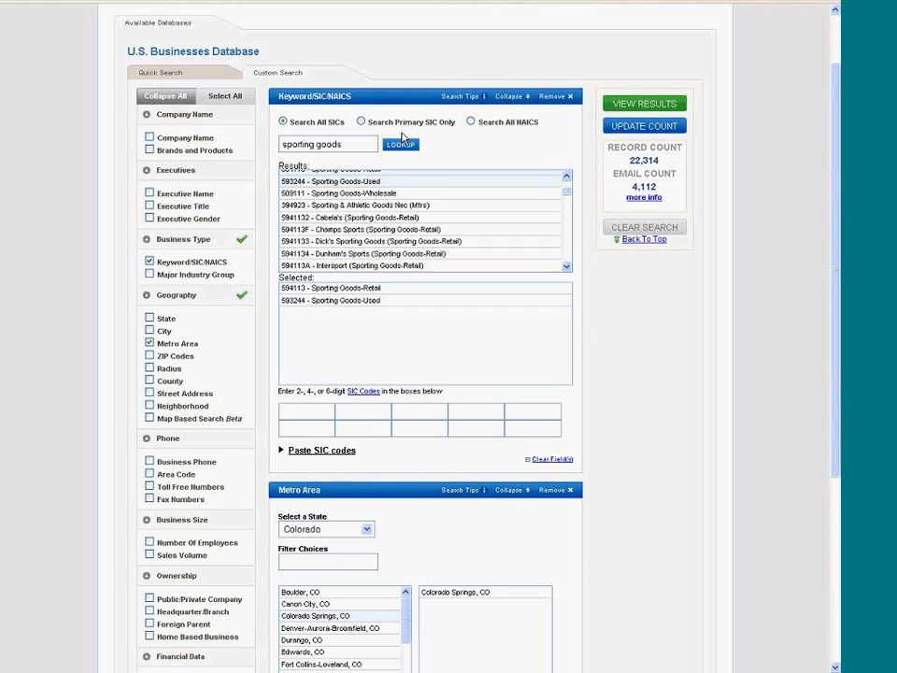
{"action": "left_click", "coordinate": [638, 129]}
{"action": "left_click", "coordinate": [363, 121]}
{"action": "left_click", "coordinate": [641, 128]}
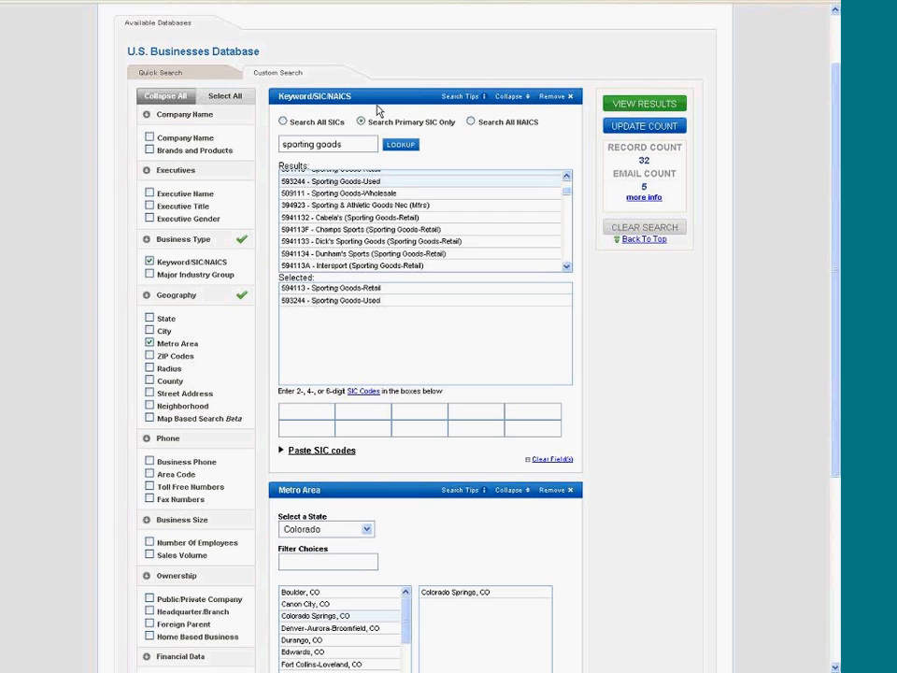
{"action": "left_click", "coordinate": [292, 123]}
{"action": "left_click", "coordinate": [632, 127]}
Add the Major Industry Group criterion and select the whole 5941-Sporting Goods & Bicycle Shops group under 59-Miscellaneous Retail.
{"action": "scroll", "coordinate": [107, 238], "scroll_direction": "down", "scroll_amount": 2}
{"action": "left_click", "coordinate": [150, 199]}
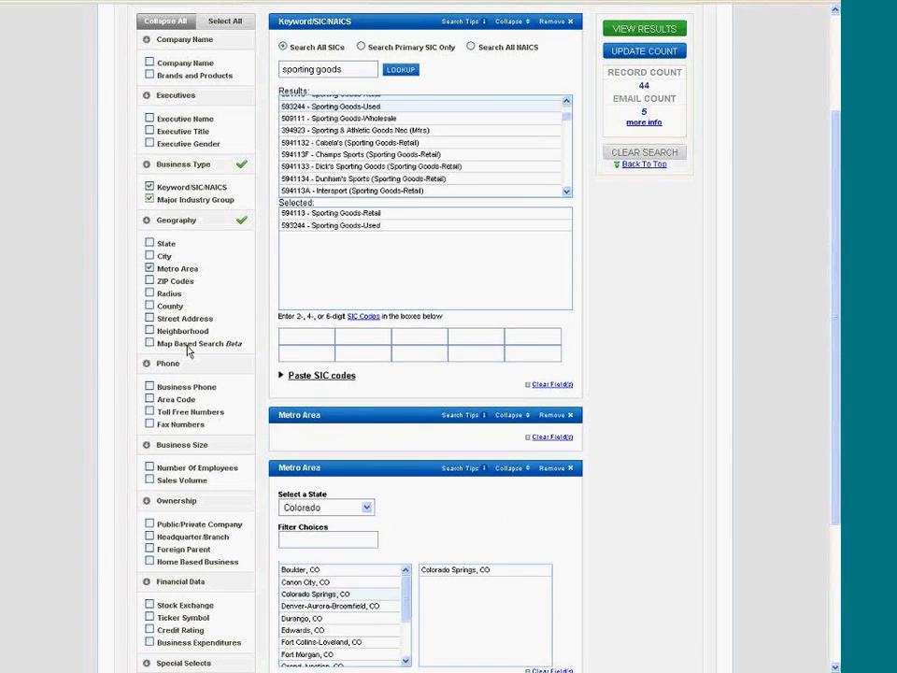
{"action": "scroll", "coordinate": [321, 421], "scroll_direction": "down", "scroll_amount": 2}
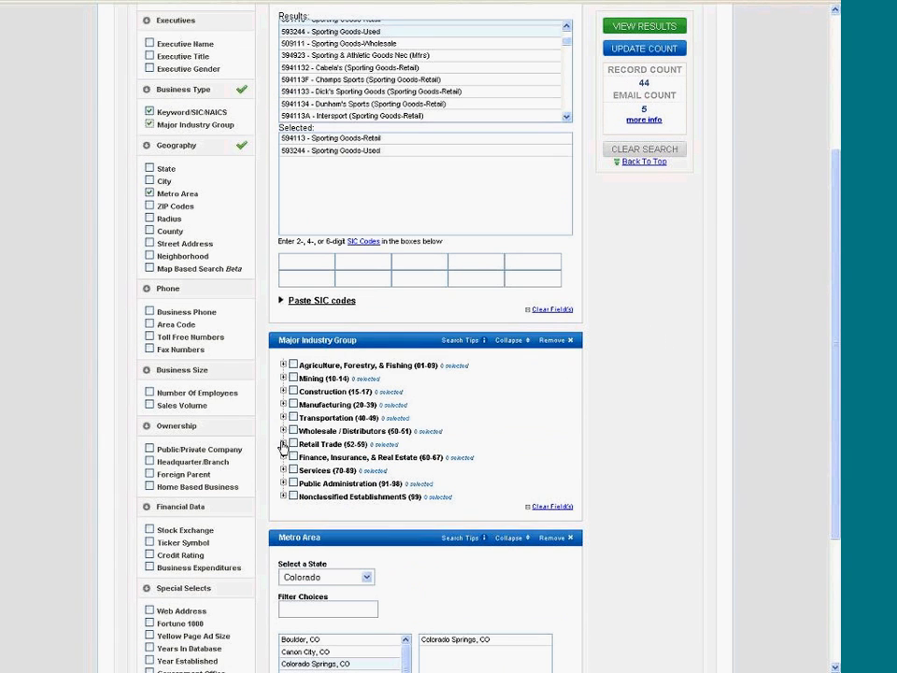
{"action": "left_click", "coordinate": [283, 444]}
{"action": "scroll", "coordinate": [285, 444], "scroll_direction": "down", "scroll_amount": 2}
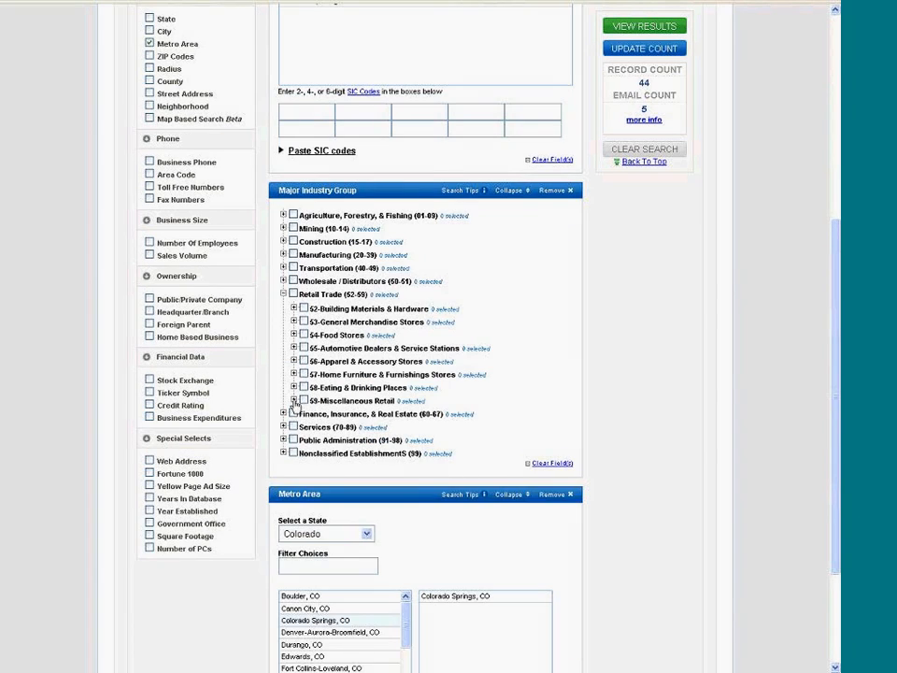
{"action": "left_click", "coordinate": [293, 395]}
{"action": "scroll", "coordinate": [285, 443], "scroll_direction": "down", "scroll_amount": 1}
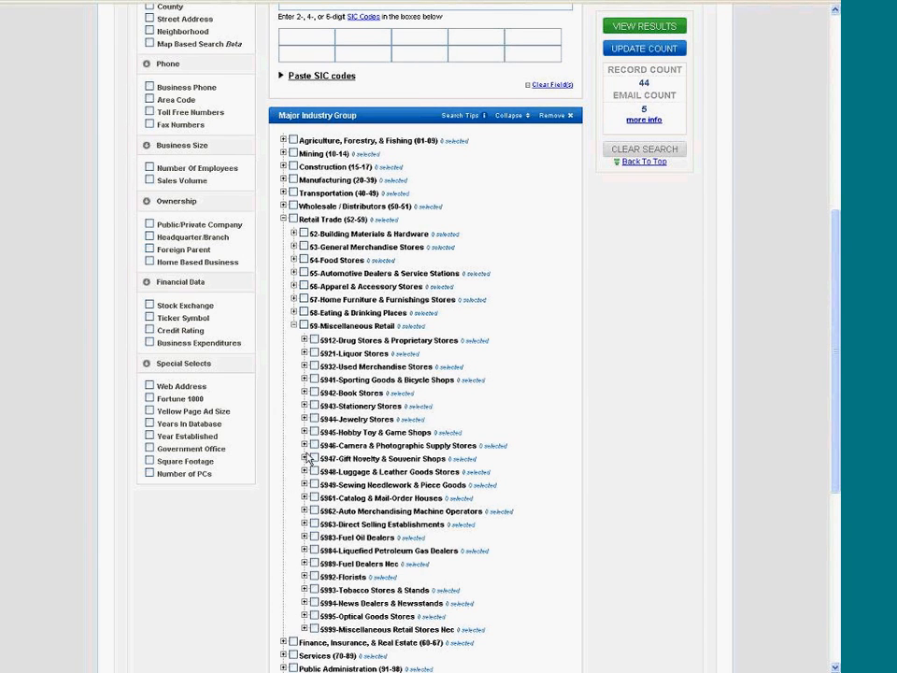
{"action": "left_click", "coordinate": [304, 380]}
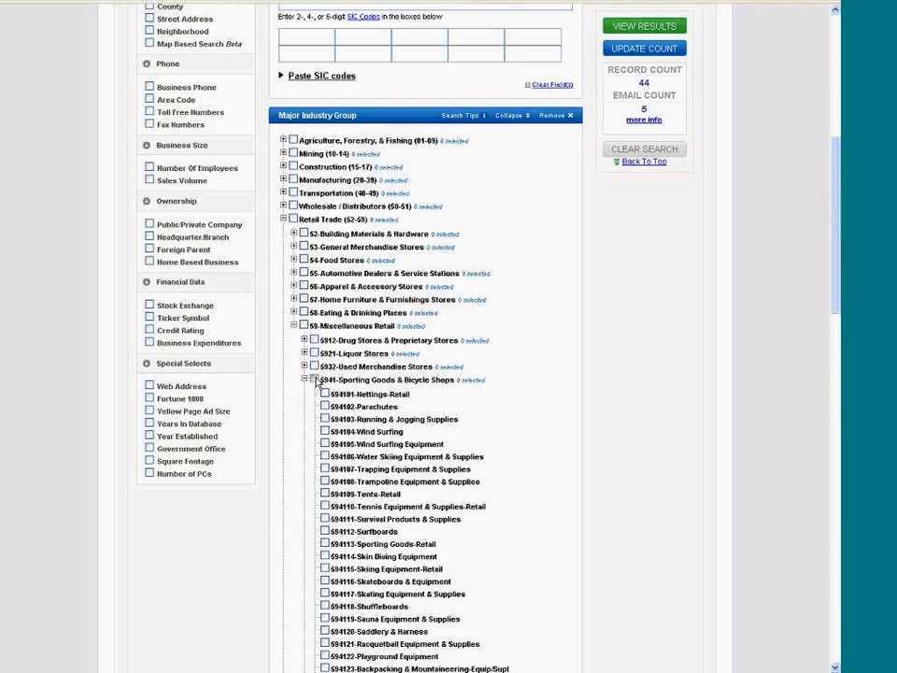
{"action": "left_click", "coordinate": [315, 380]}
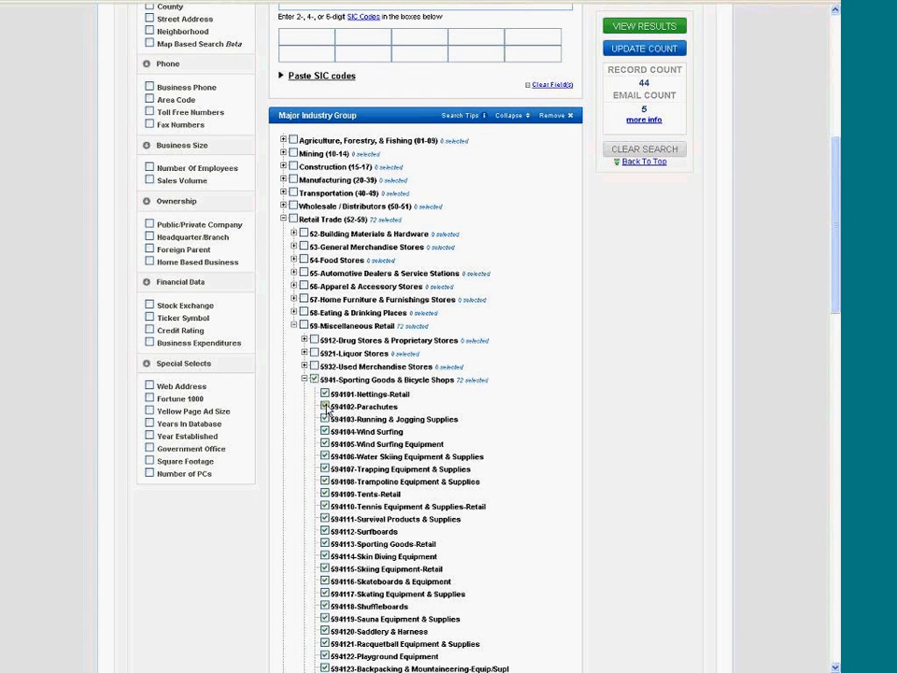
Exclude 594102-Parachutes and 594164-Horse Furnishings from the 5941 group and update the record count.
{"action": "scroll", "coordinate": [281, 462], "scroll_direction": "down", "scroll_amount": 6}
{"action": "scroll", "coordinate": [281, 463], "scroll_direction": "down", "scroll_amount": 2}
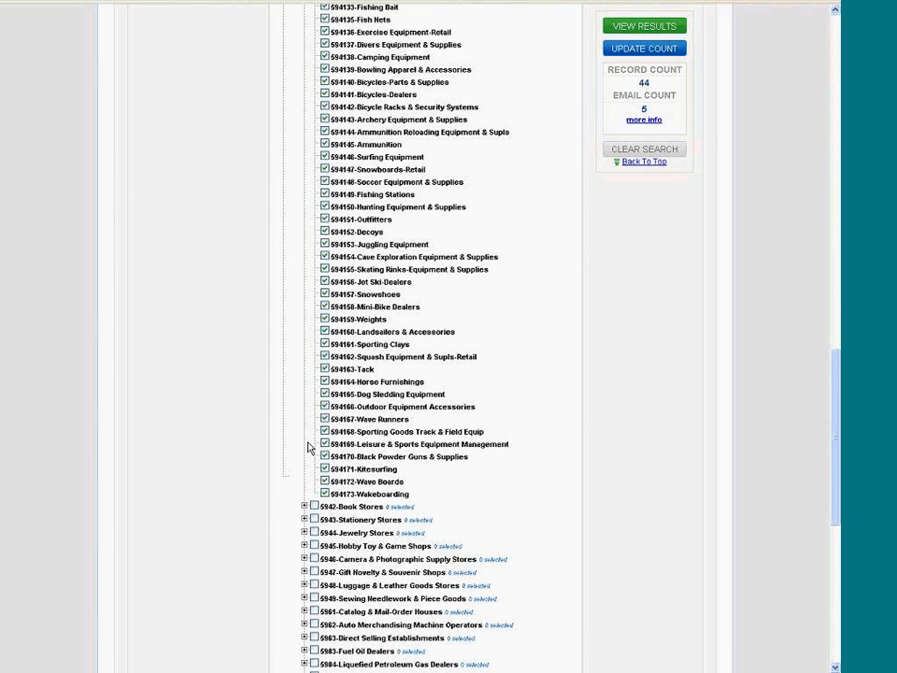
{"action": "left_click", "coordinate": [324, 381]}
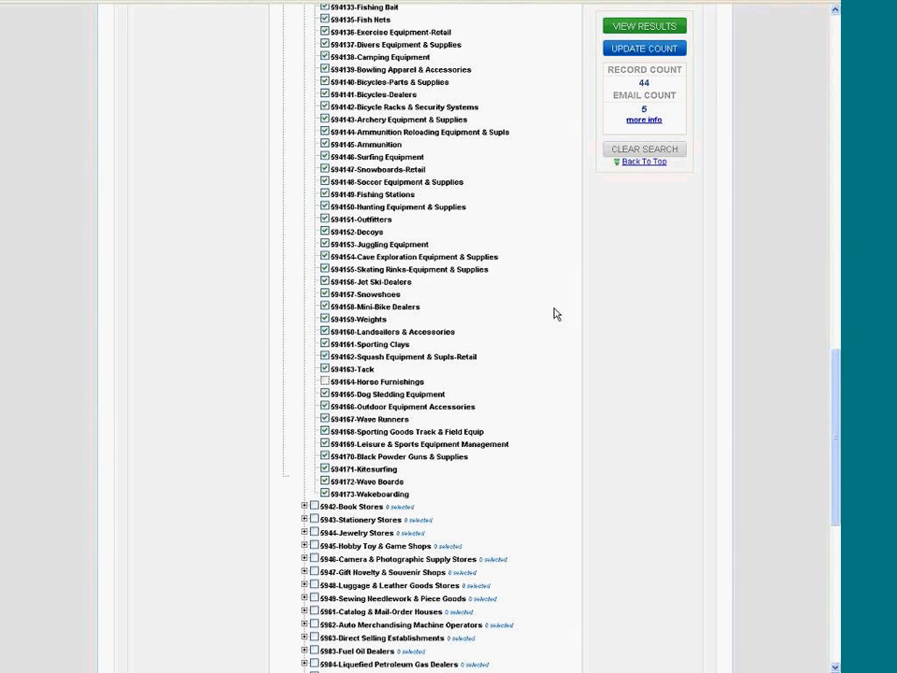
{"action": "left_click", "coordinate": [638, 48]}
{"action": "scroll", "coordinate": [768, 220], "scroll_direction": "up", "scroll_amount": 15}
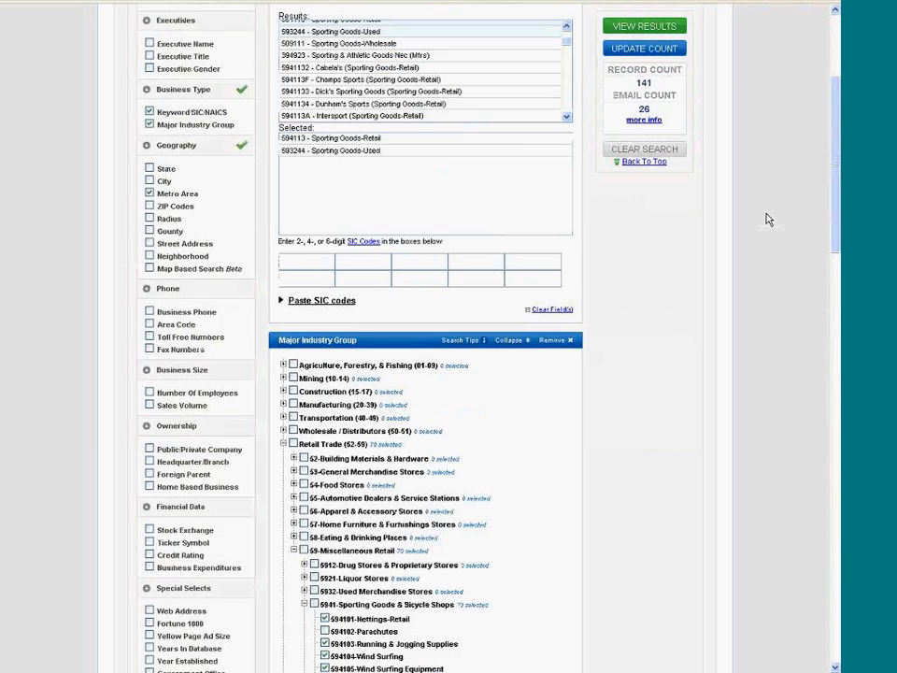
{"action": "scroll", "coordinate": [768, 220], "scroll_direction": "up", "scroll_amount": 2}
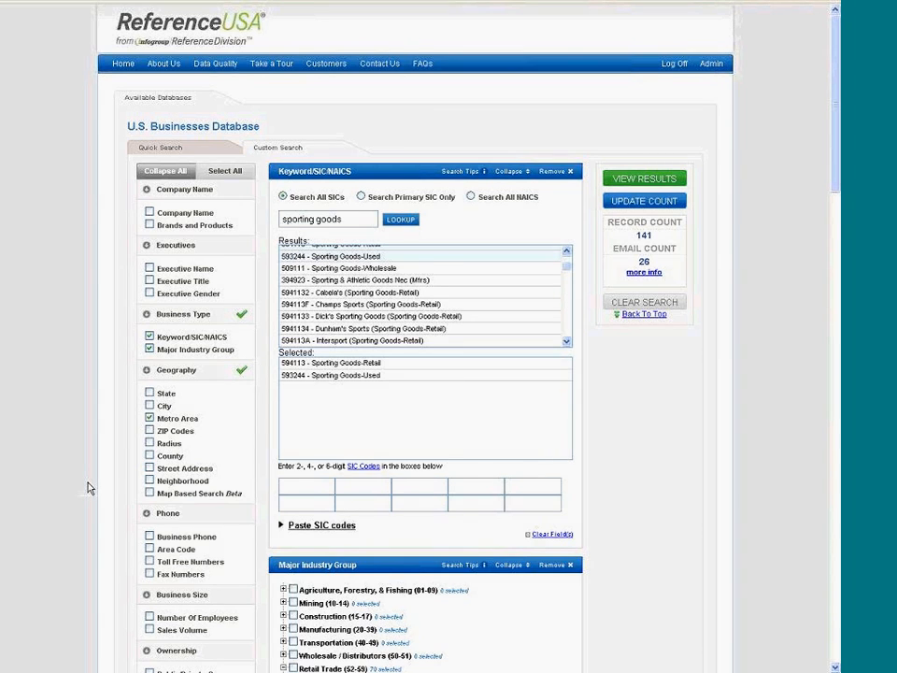
Add the Sales Volume criterion to the search and collapse the Retail Trade branch of the industry groups.
{"action": "scroll", "coordinate": [89, 487], "scroll_direction": "down", "scroll_amount": 3}
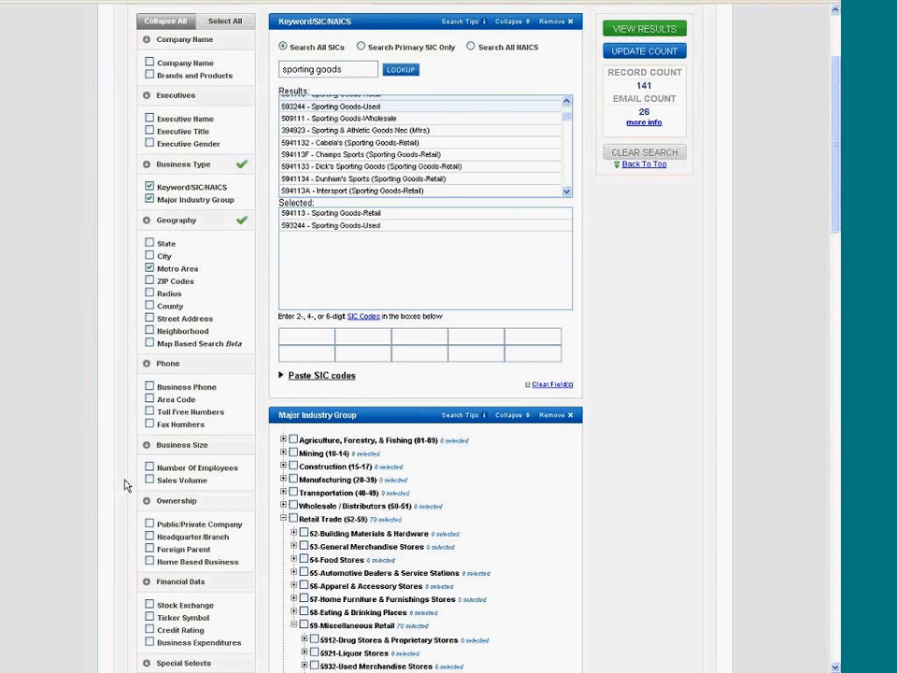
{"action": "left_click", "coordinate": [150, 480]}
{"action": "left_click", "coordinate": [284, 519]}
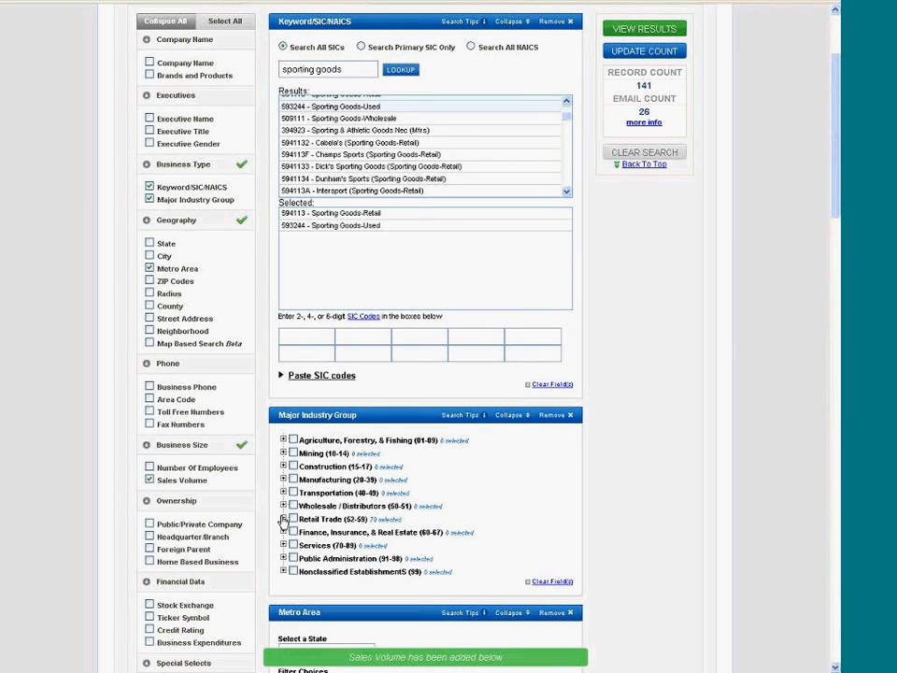
{"action": "scroll", "coordinate": [393, 477], "scroll_direction": "down", "scroll_amount": 9}
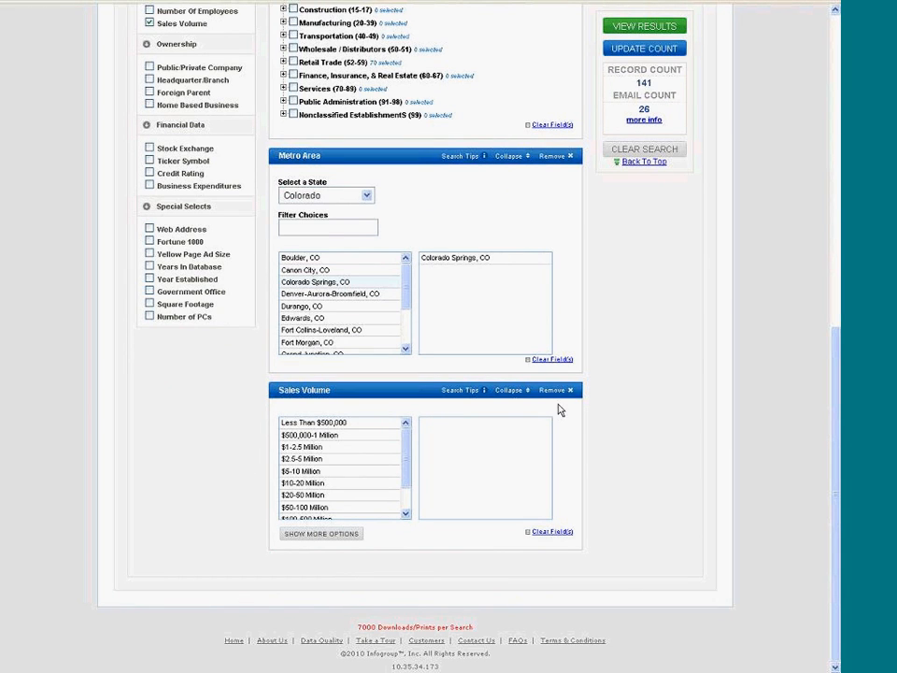
Select the five sales volume ranges from Less Than $500,000 up to $5-10 Million.
{"action": "left_click", "coordinate": [302, 473]}
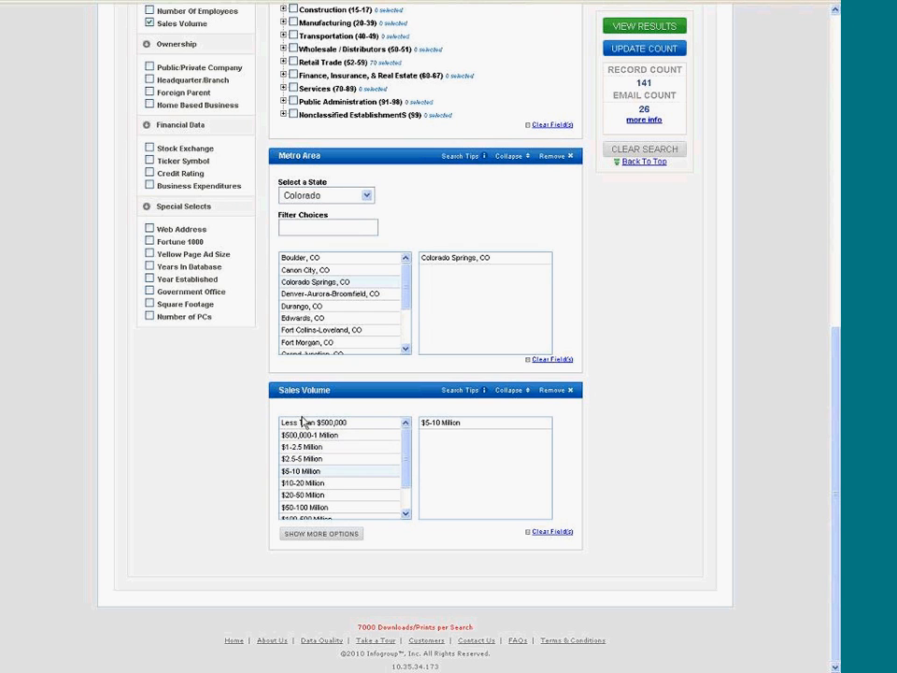
{"action": "left_click", "coordinate": [302, 459]}
{"action": "left_click", "coordinate": [302, 446]}
{"action": "left_click", "coordinate": [301, 435]}
{"action": "left_click", "coordinate": [302, 422]}
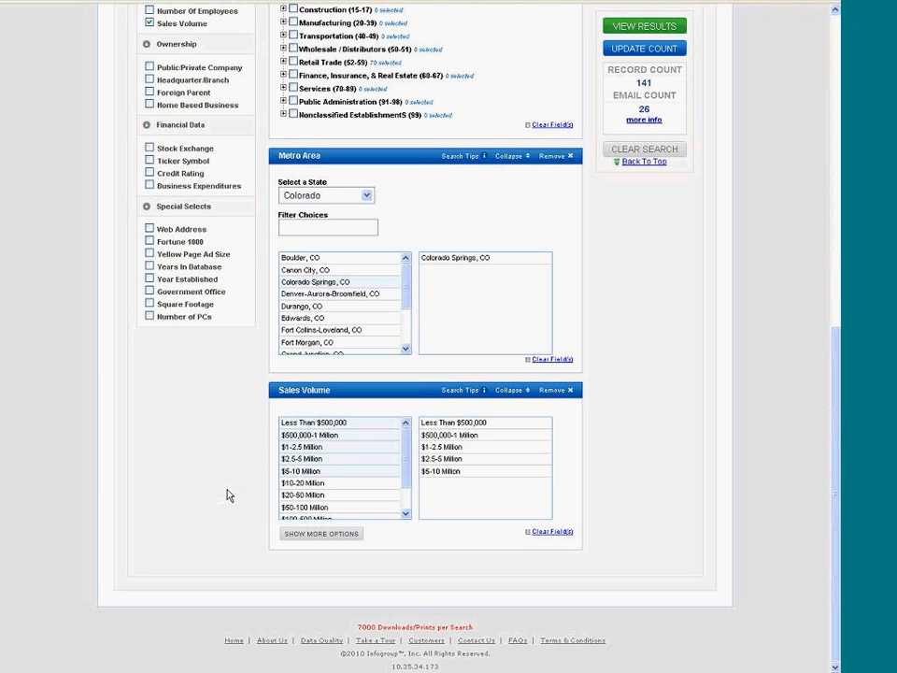
Update the record count for the sales volume criteria and view the list of matching businesses.
{"action": "left_click", "coordinate": [647, 50]}
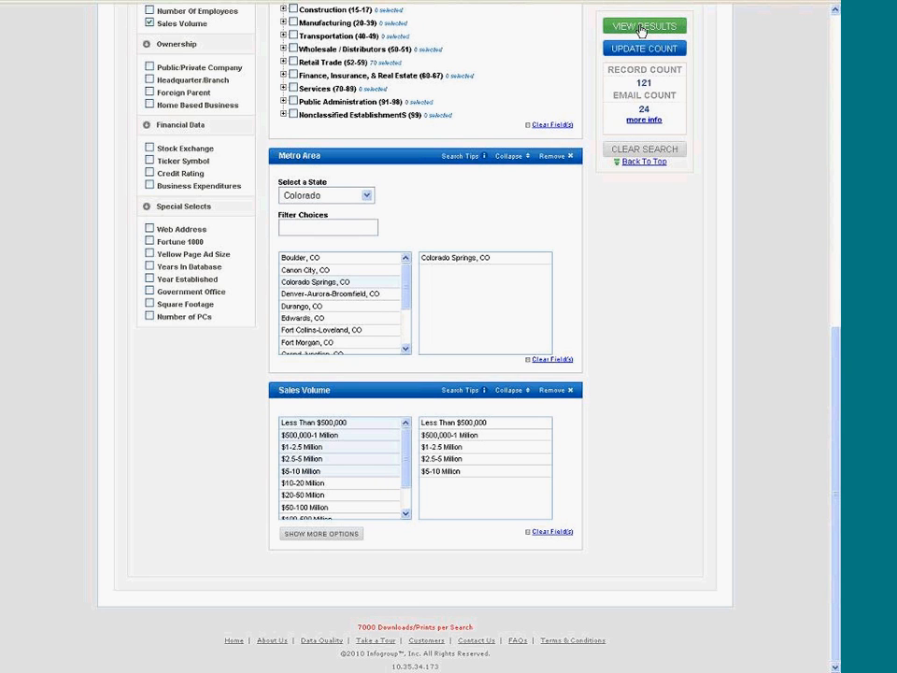
{"action": "left_click", "coordinate": [642, 28]}
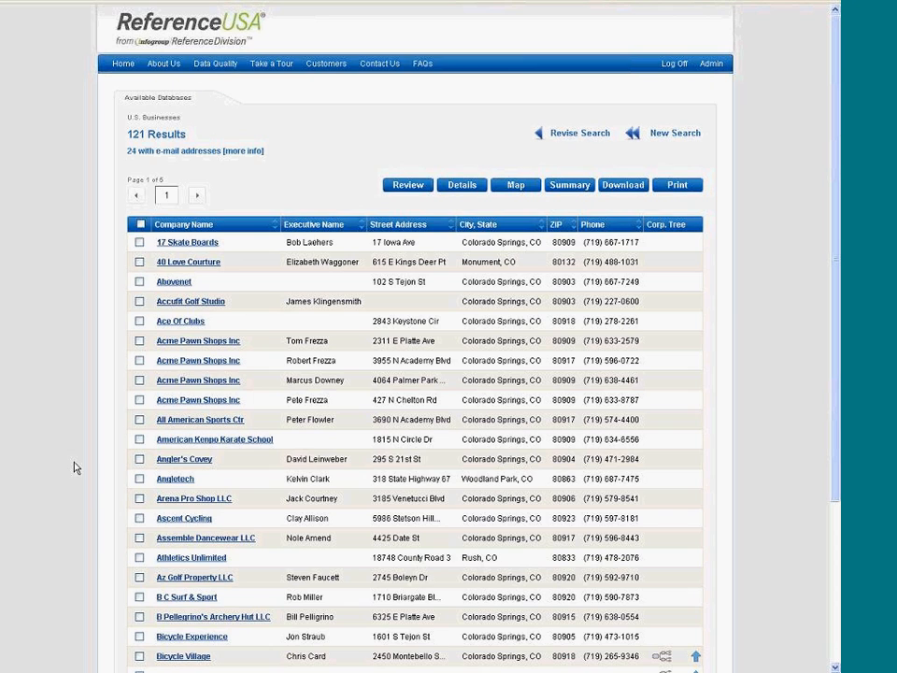
{"action": "scroll", "coordinate": [76, 418], "scroll_direction": "down", "scroll_amount": 2}
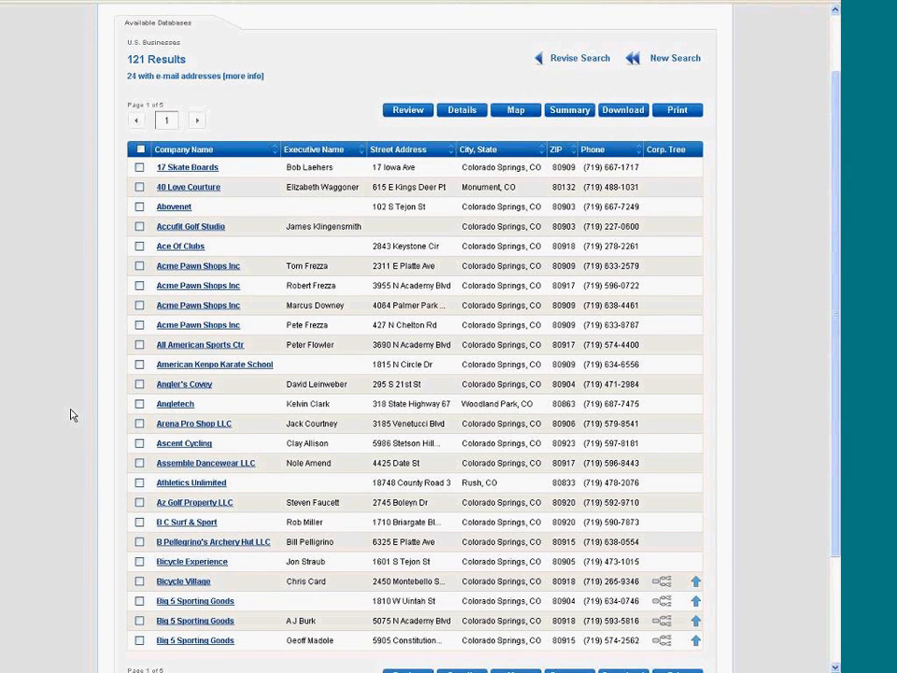
Show the results on the map, zoomed in on Colorado Springs with hybrid imagery.
{"action": "left_click", "coordinate": [514, 110]}
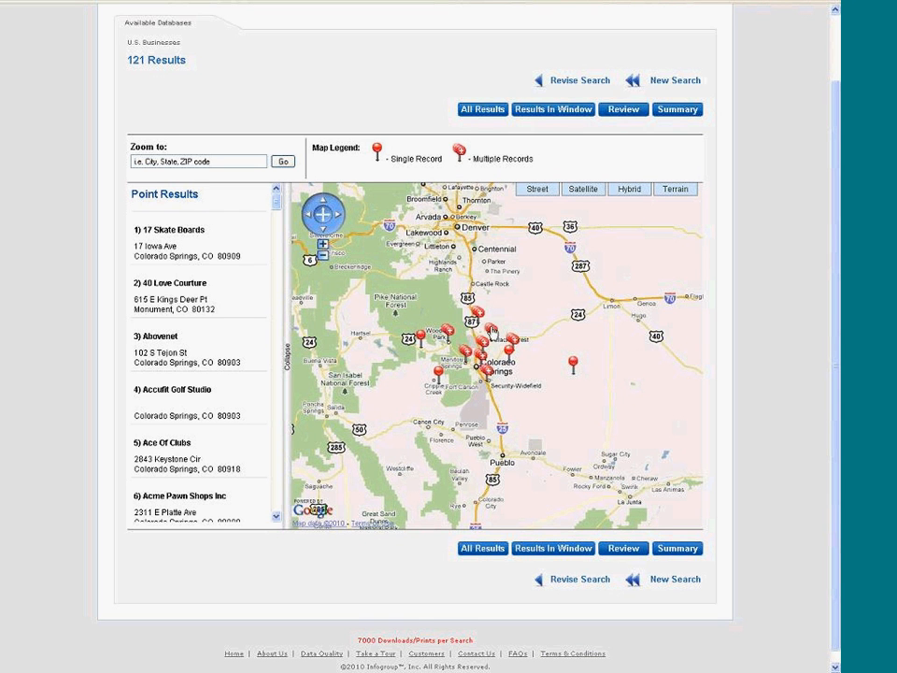
{"action": "left_click", "coordinate": [323, 244]}
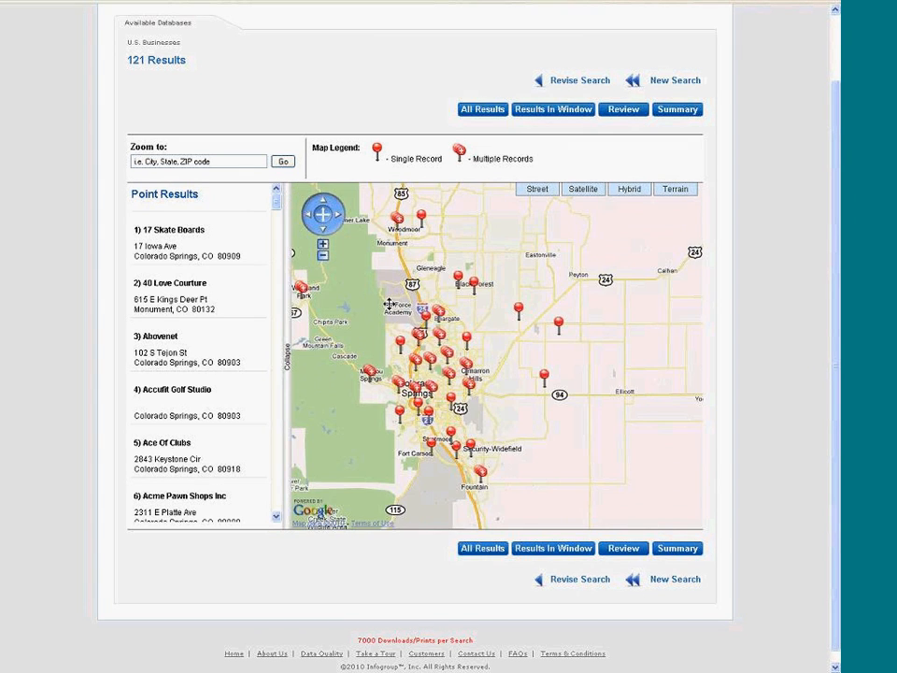
{"action": "left_click_drag", "start_coordinate": [390, 306], "coordinate": [503, 317]}
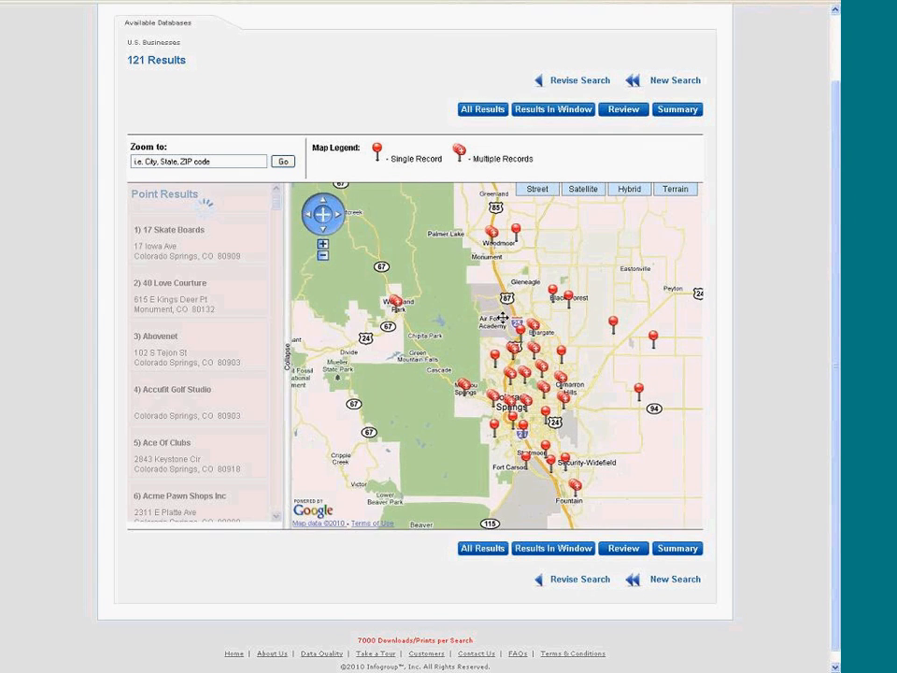
{"action": "left_click", "coordinate": [322, 244]}
{"action": "left_click_drag", "start_coordinate": [464, 340], "coordinate": [372, 269]}
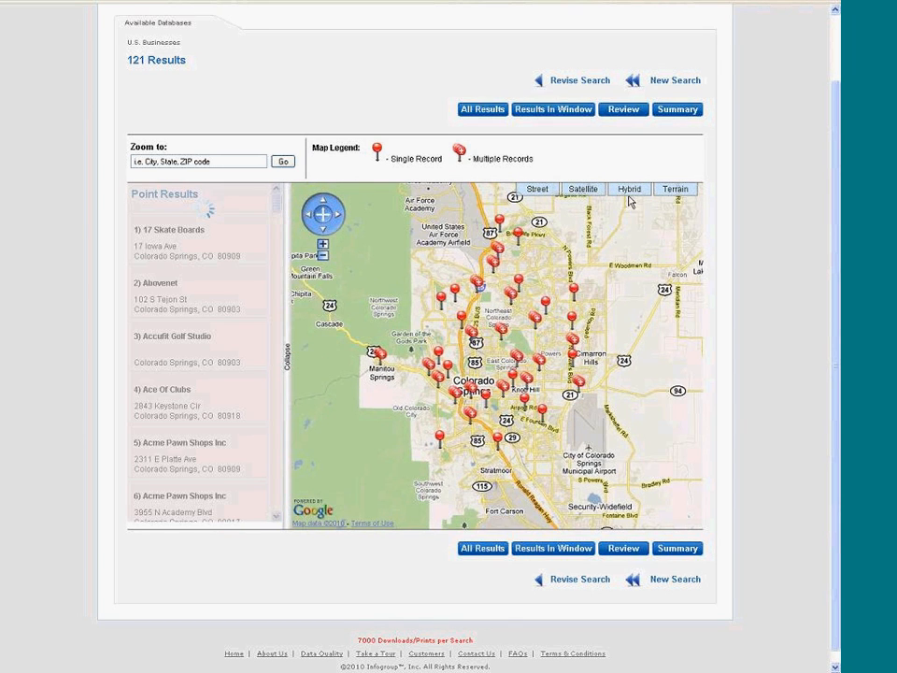
{"action": "left_click", "coordinate": [634, 190]}
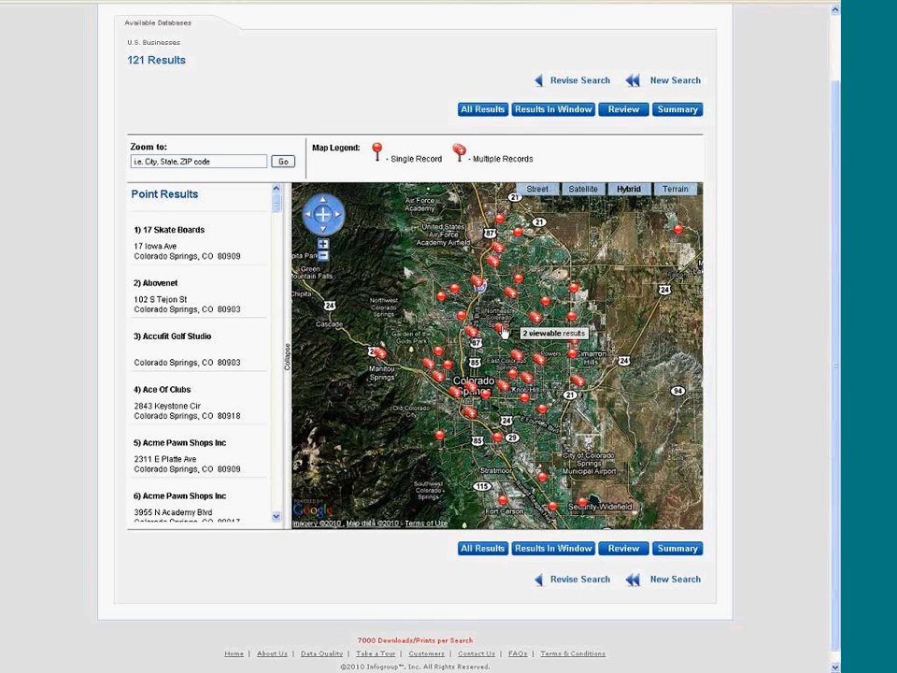
Examine both businesses at a multiple-record map pin and check a single-record pin, then return to the full results list.
{"action": "left_click", "coordinate": [502, 332]}
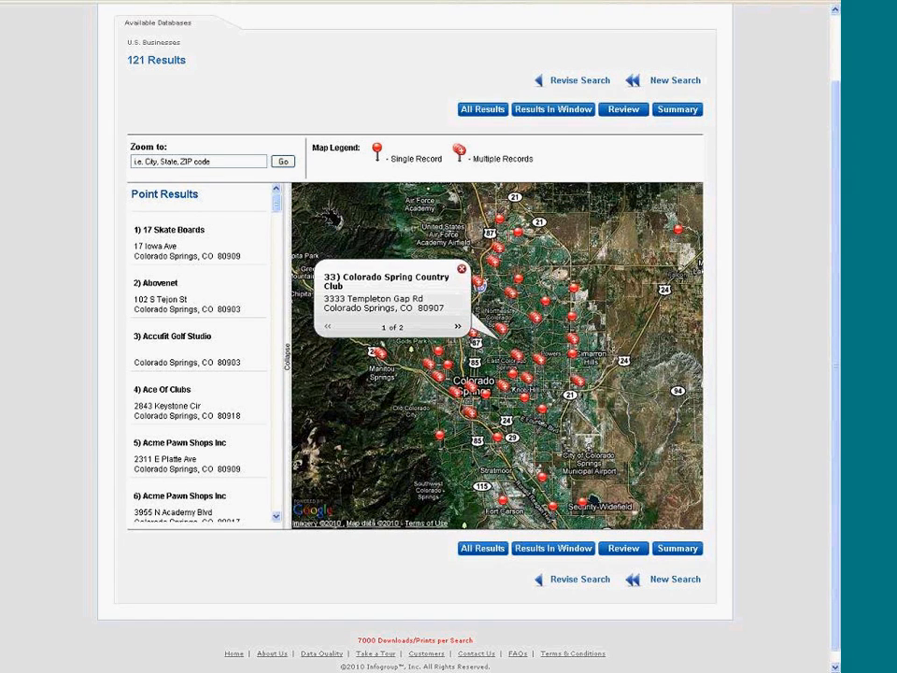
{"action": "left_click", "coordinate": [458, 327]}
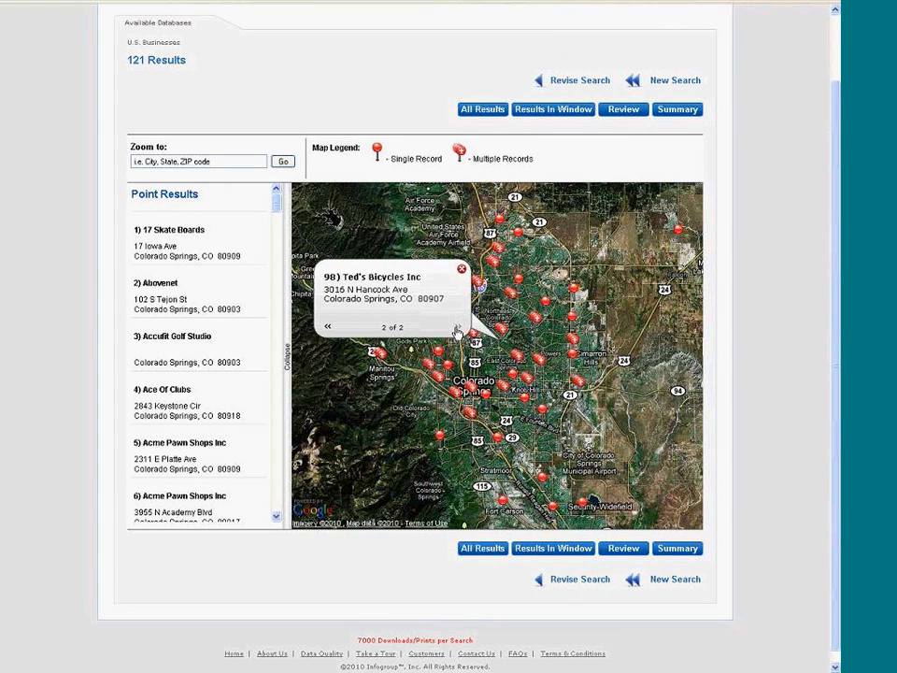
{"action": "left_click", "coordinate": [461, 268]}
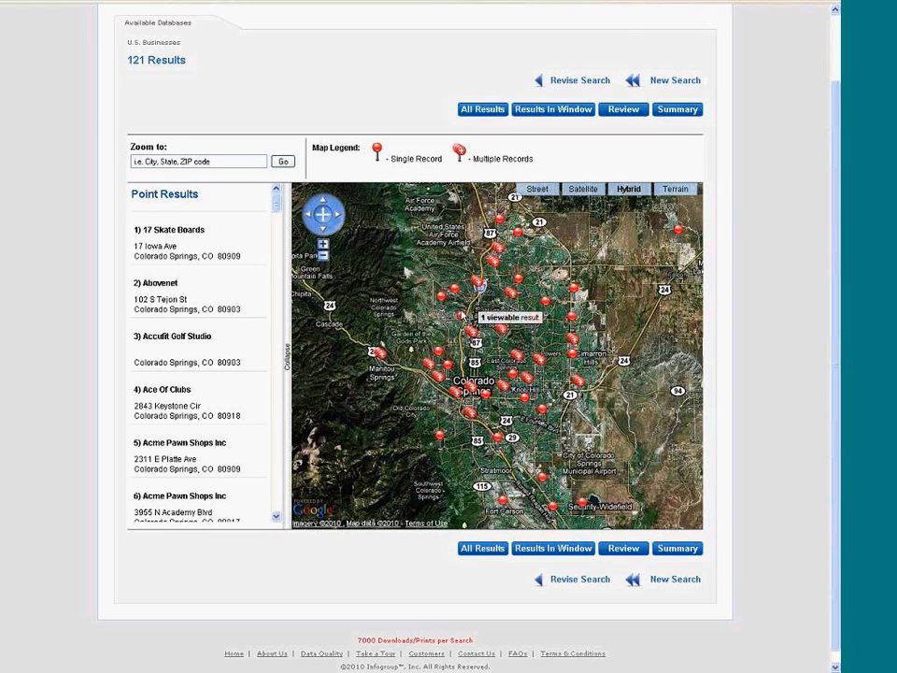
{"action": "left_click", "coordinate": [461, 318]}
{"action": "left_click", "coordinate": [422, 259]}
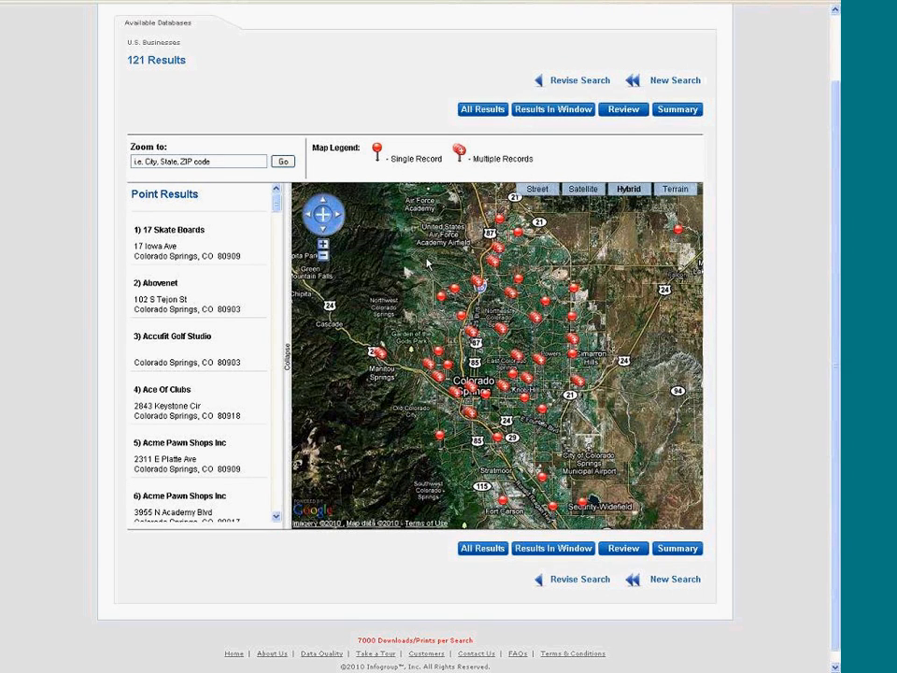
{"action": "left_click", "coordinate": [483, 111]}
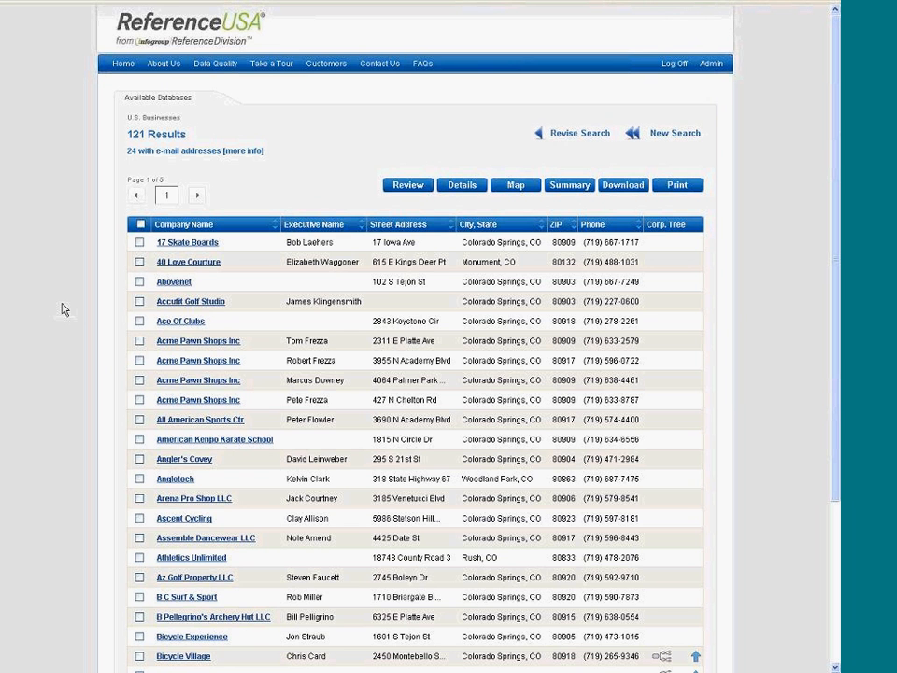
Start a new custom search with all criteria headings expanded and add the Major Industry Group criterion.
{"action": "left_click", "coordinate": [666, 135]}
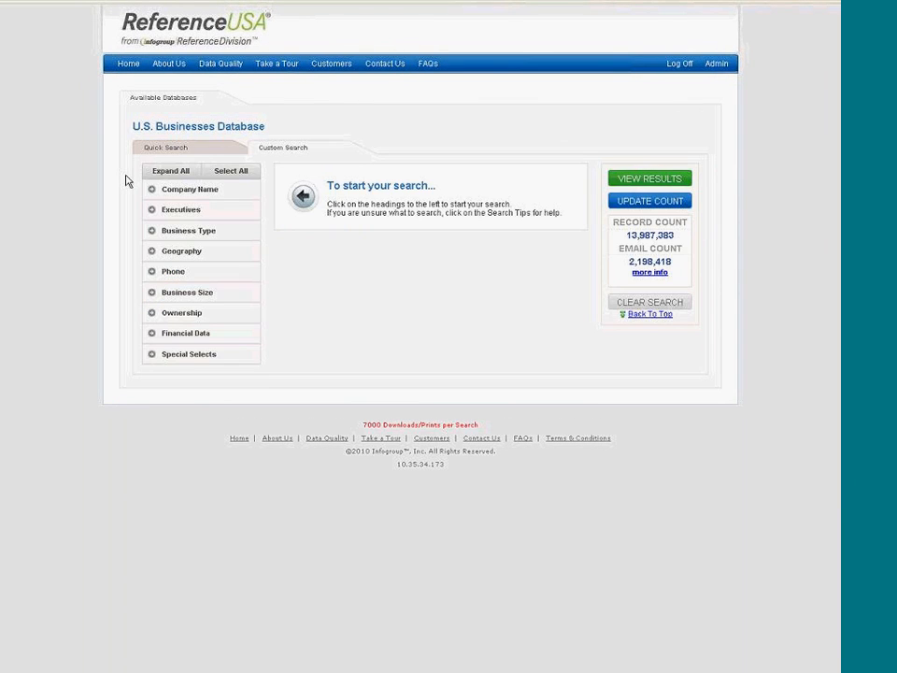
{"action": "left_click", "coordinate": [172, 174]}
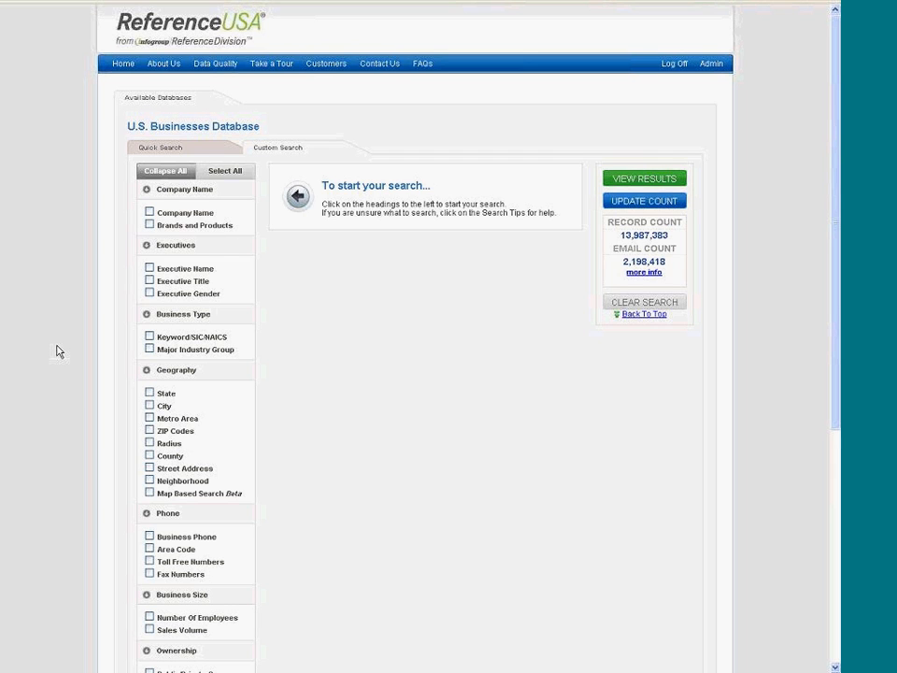
{"action": "left_click", "coordinate": [148, 349]}
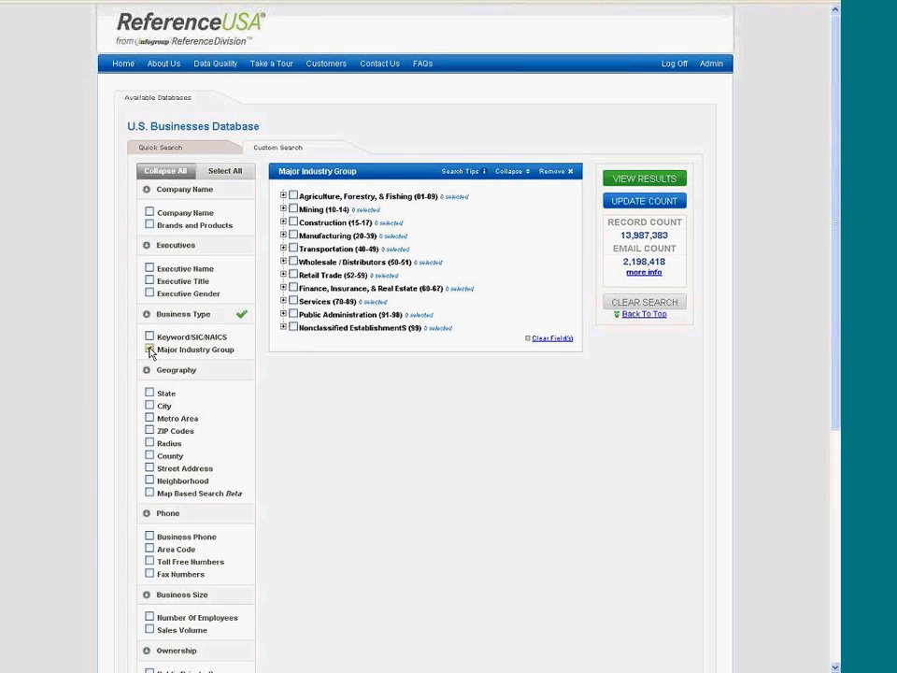
Select the whole 5599-Automotive Dealers Nec group under Retail Trade, 55-Automotive Dealers & Service Stations, and expand its individual codes.
{"action": "left_click", "coordinate": [284, 275]}
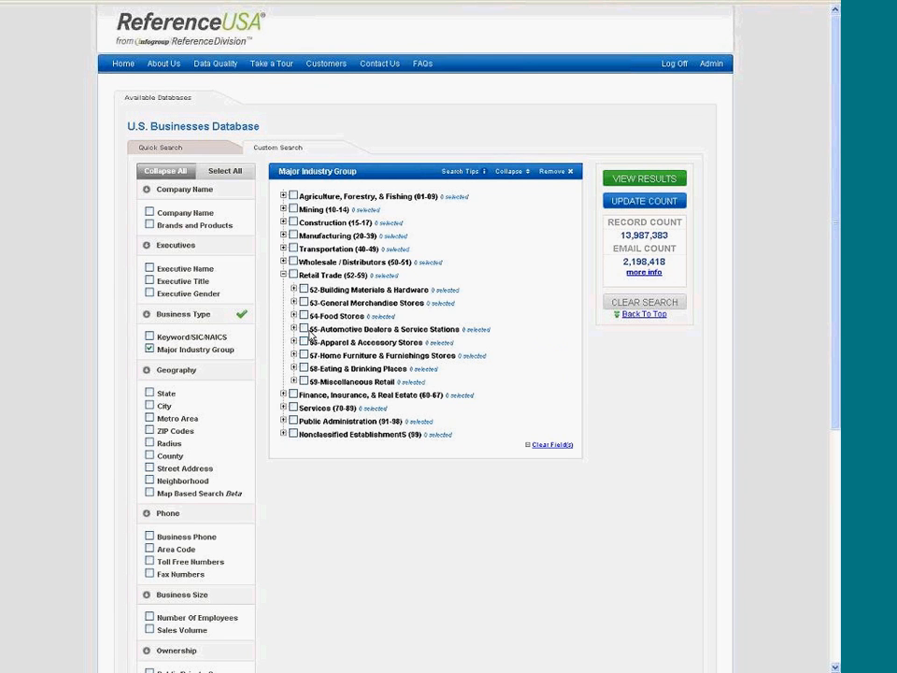
{"action": "left_click", "coordinate": [294, 330]}
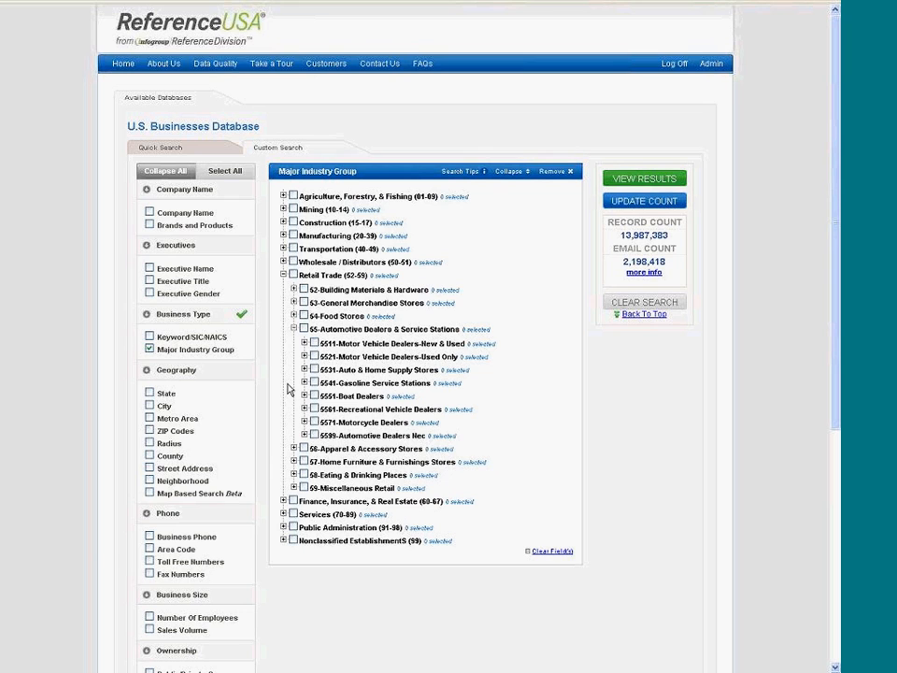
{"action": "left_click", "coordinate": [316, 435]}
{"action": "left_click", "coordinate": [304, 436]}
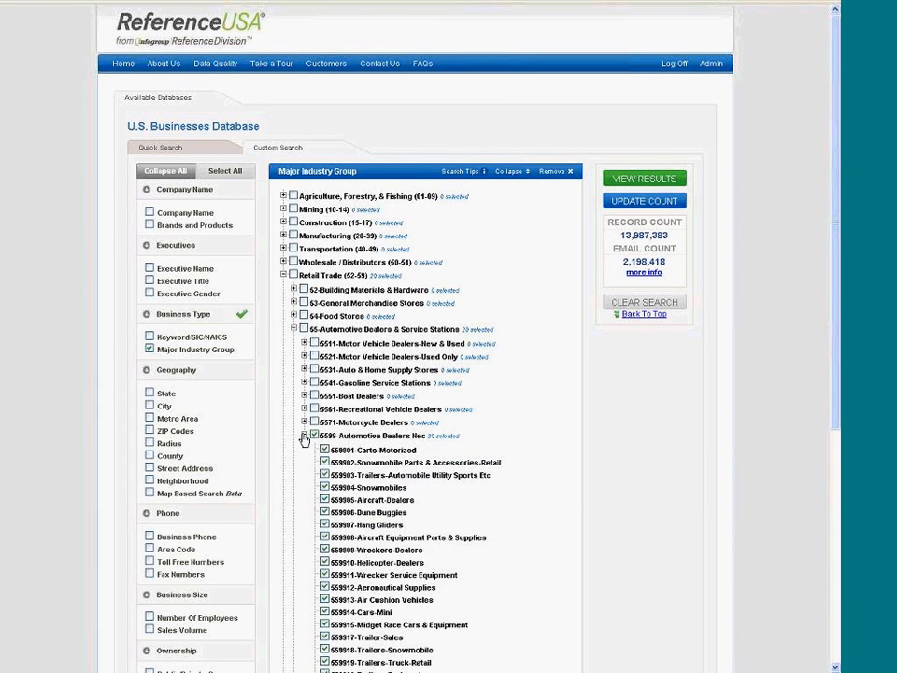
{"action": "scroll", "coordinate": [289, 499], "scroll_direction": "down", "scroll_amount": 3}
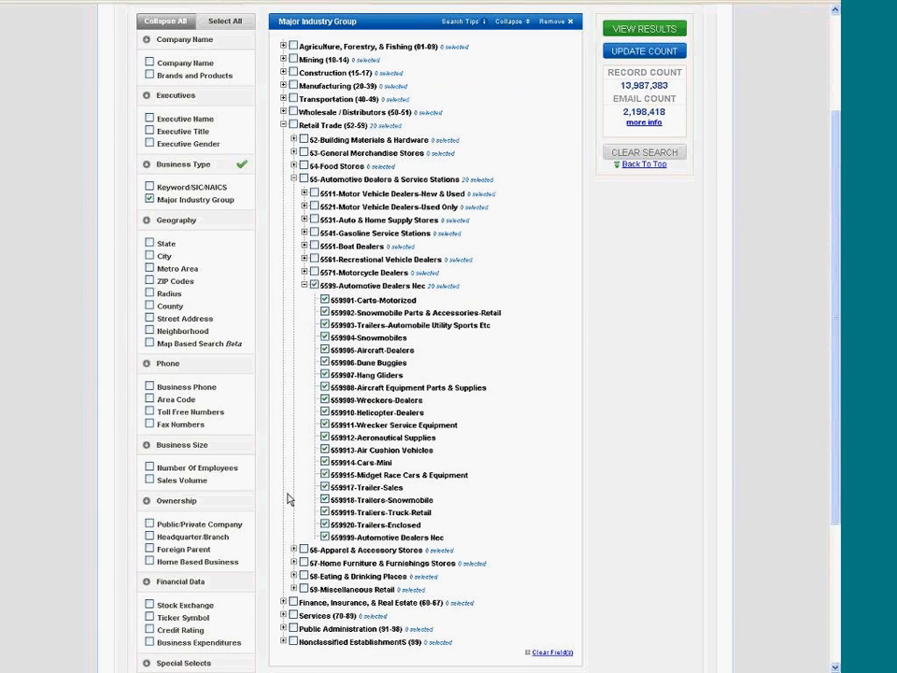
Exclude Hang Gliders, Aeronautical Supplies, Wrecker Service Equipment and Helicopter-Dealers from the selected 5599-Automotive Dealers Nec codes.
{"action": "left_click", "coordinate": [324, 375]}
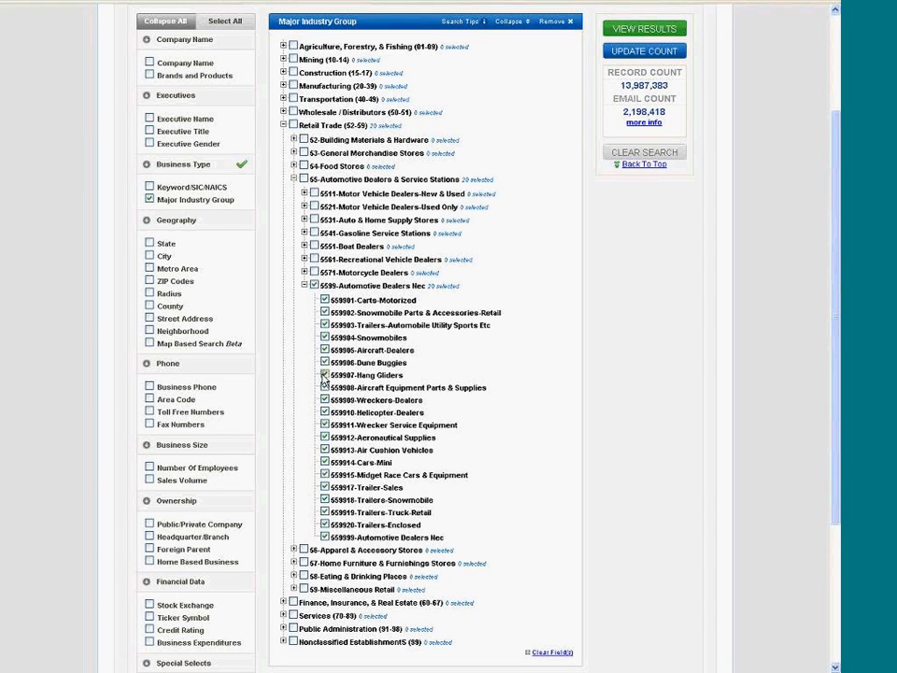
{"action": "left_click", "coordinate": [325, 439]}
{"action": "left_click", "coordinate": [326, 425]}
{"action": "left_click", "coordinate": [325, 413]}
Select gasoline service station codes 554101, 554102, 554103, 554104 and 554107 under group 5541, and collapse the Retail Trade list.
{"action": "left_click", "coordinate": [304, 234]}
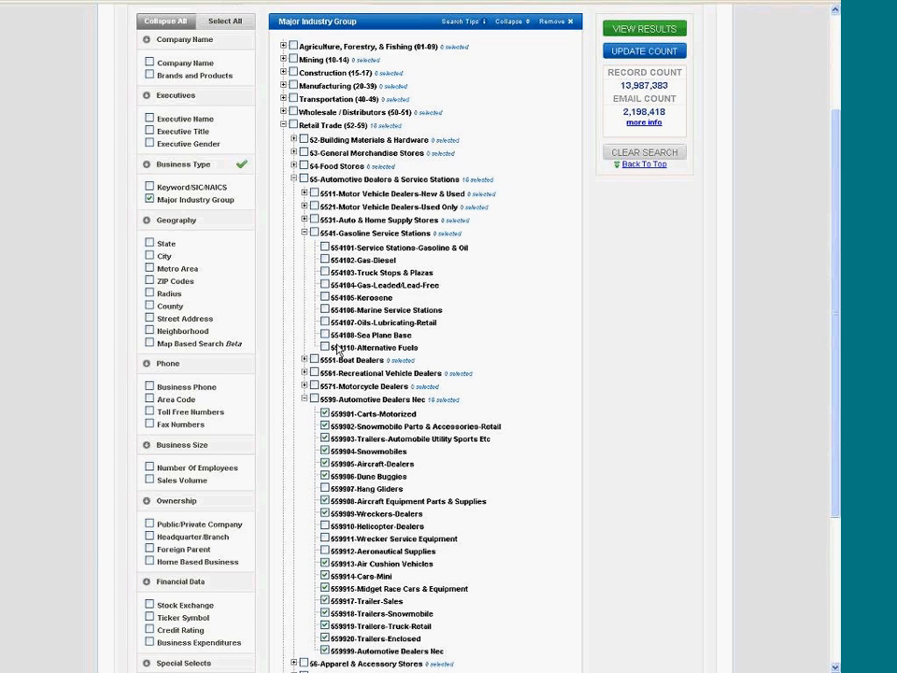
{"action": "left_click", "coordinate": [324, 248]}
{"action": "left_click", "coordinate": [325, 259]}
{"action": "left_click", "coordinate": [324, 272]}
{"action": "left_click", "coordinate": [324, 285]}
{"action": "left_click", "coordinate": [324, 323]}
{"action": "left_click", "coordinate": [283, 126]}
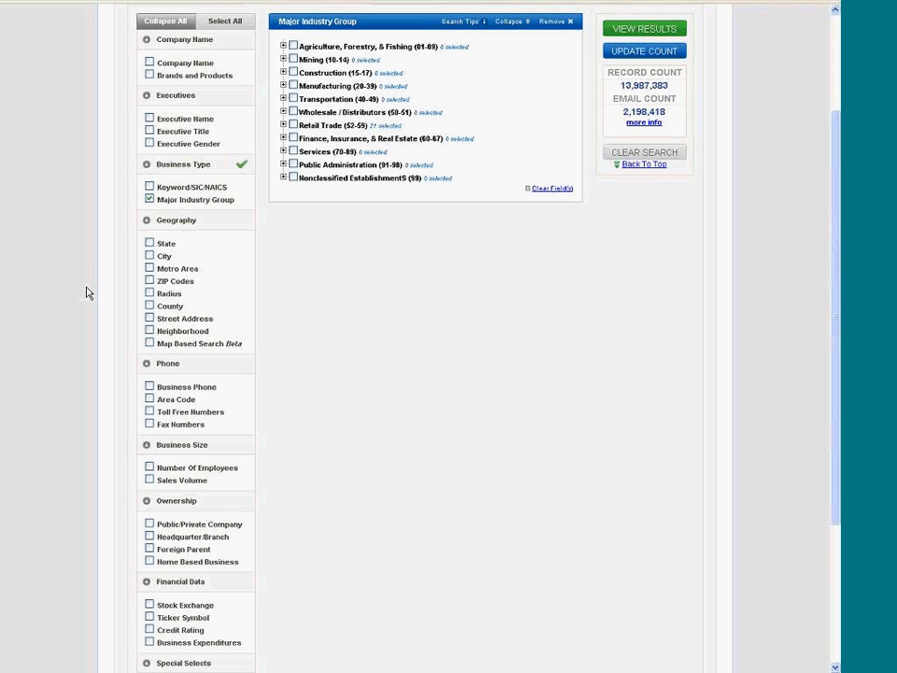
Add the County criterion and choose Rock Island and Henry counties in Illinois.
{"action": "left_click", "coordinate": [150, 306]}
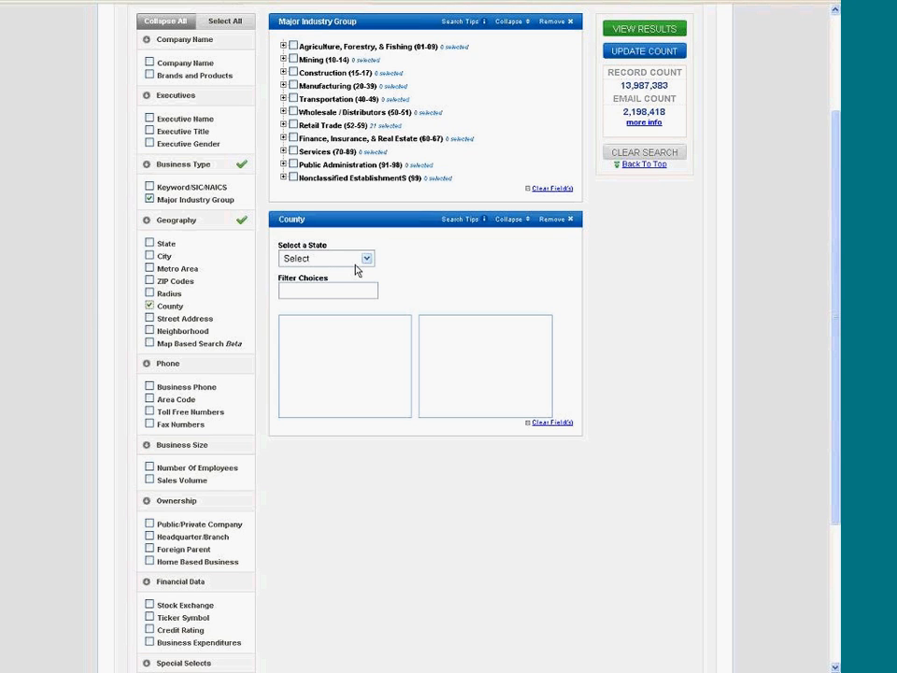
{"action": "left_click", "coordinate": [366, 258]}
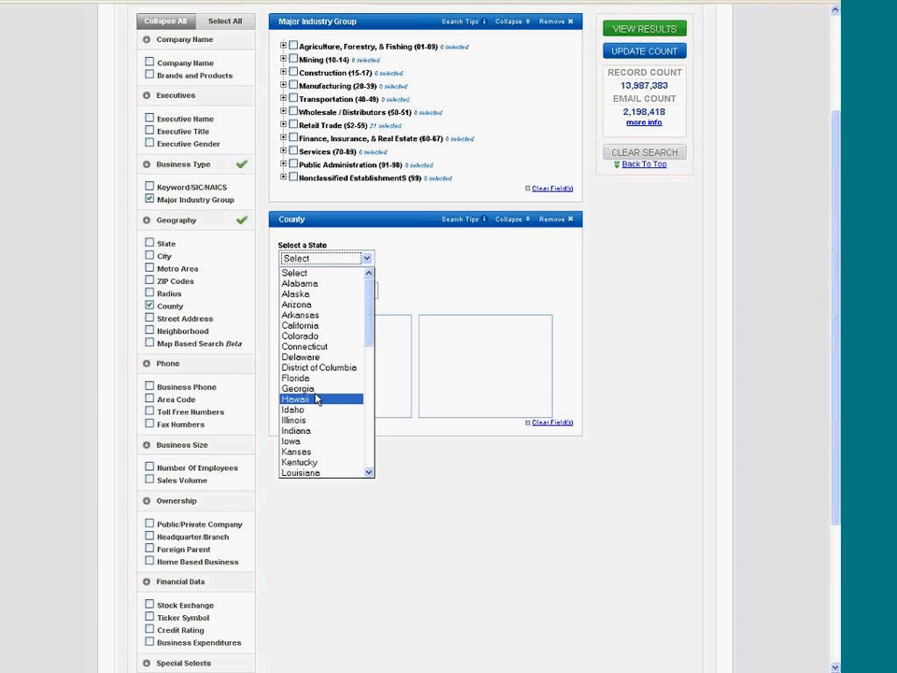
{"action": "left_click", "coordinate": [297, 421]}
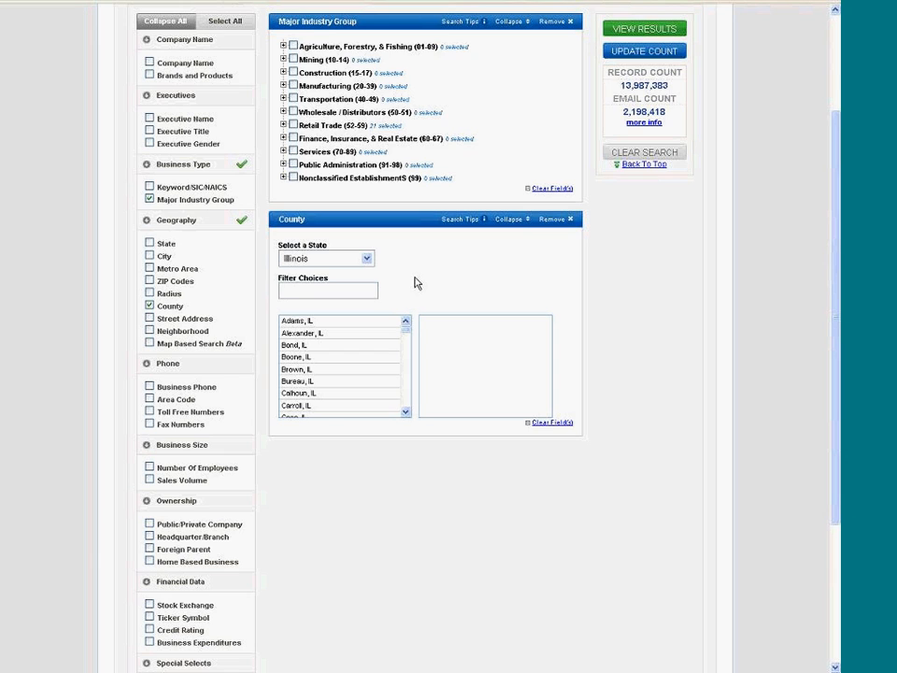
{"action": "type", "text": "rock"}
{"action": "left_click", "coordinate": [313, 320]}
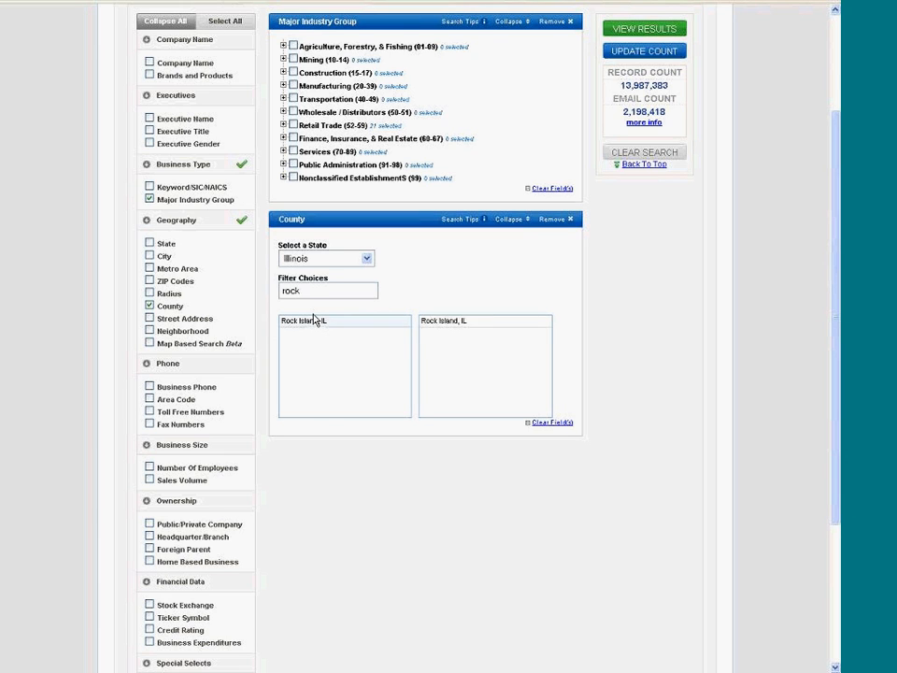
{"action": "left_click_drag", "start_coordinate": [313, 290], "coordinate": [277, 291]}
{"action": "type", "text": "hen"}
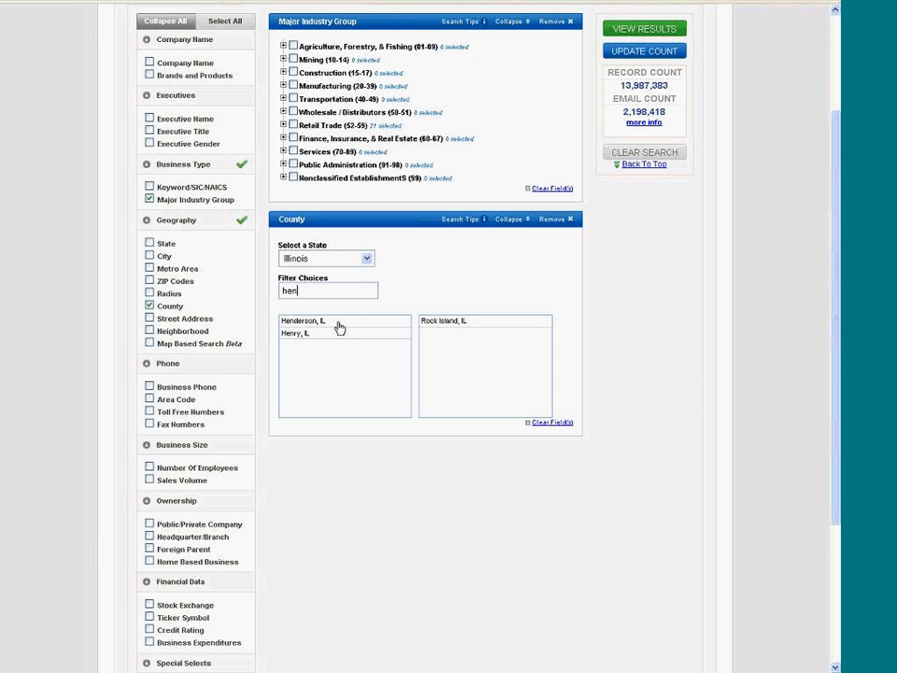
{"action": "left_click", "coordinate": [308, 333]}
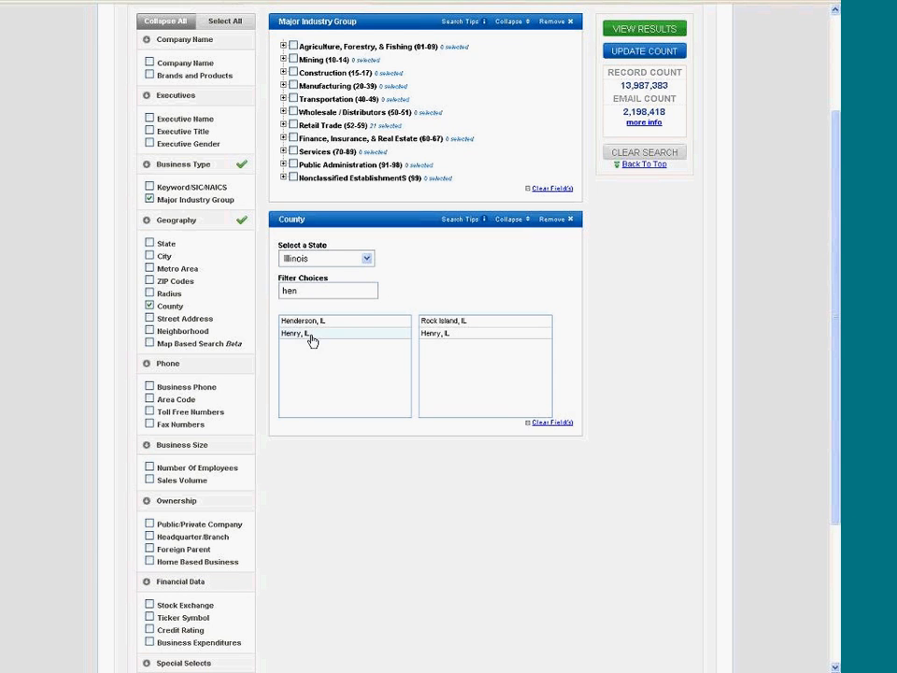
Add Scott County, Iowa, to the selected counties and update the record count.
{"action": "left_click", "coordinate": [367, 261]}
{"action": "left_click", "coordinate": [311, 441]}
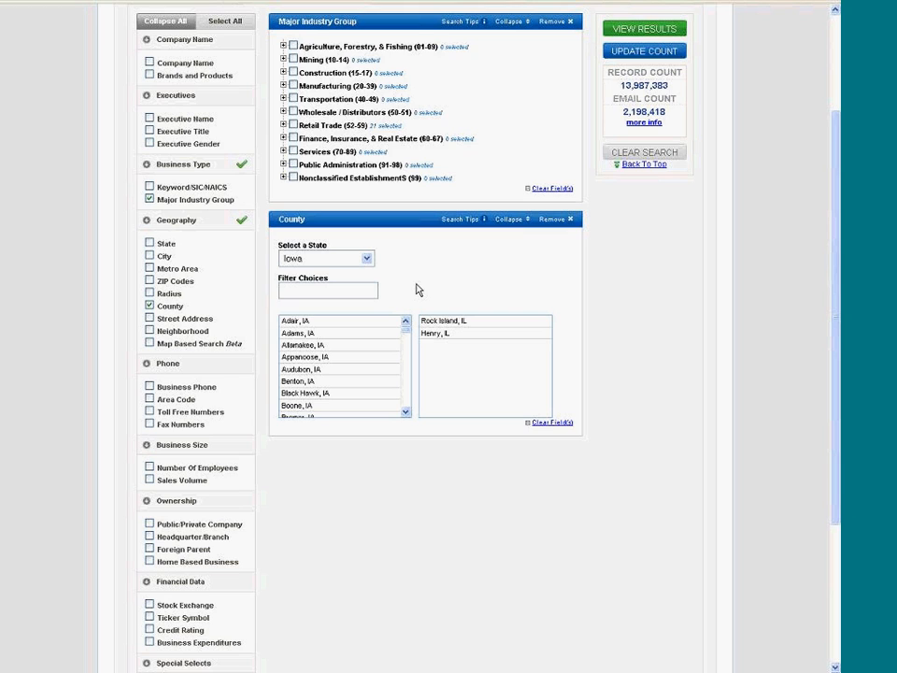
{"action": "type", "text": "scott"}
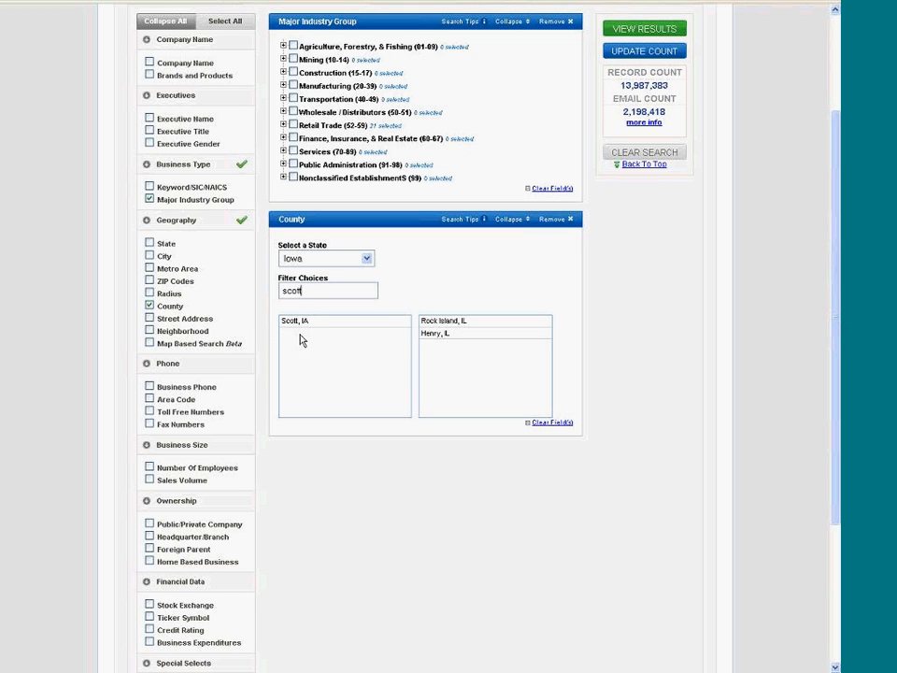
{"action": "double_click", "coordinate": [303, 321]}
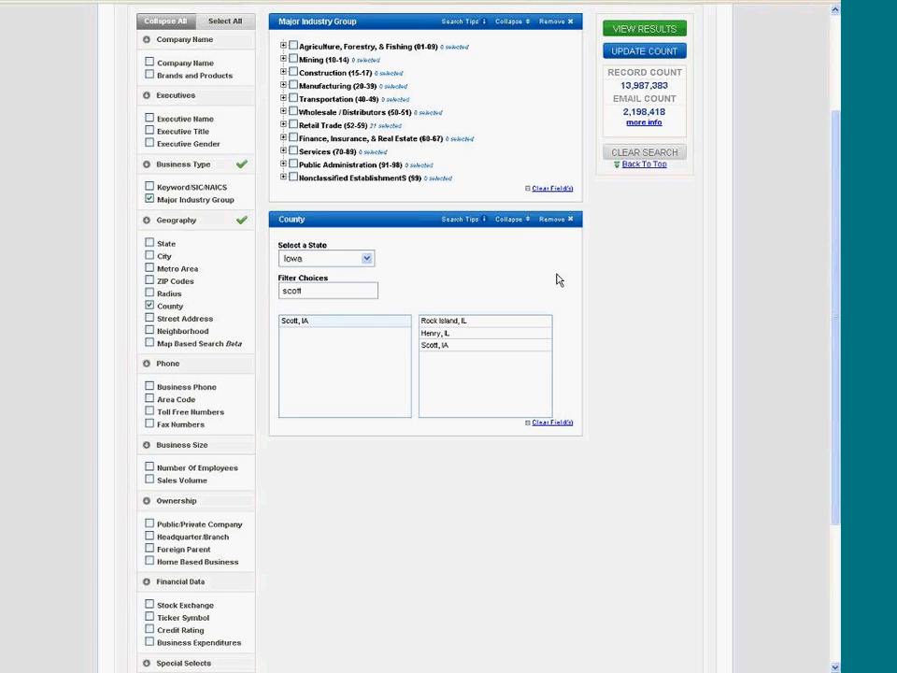
{"action": "left_click", "coordinate": [634, 54]}
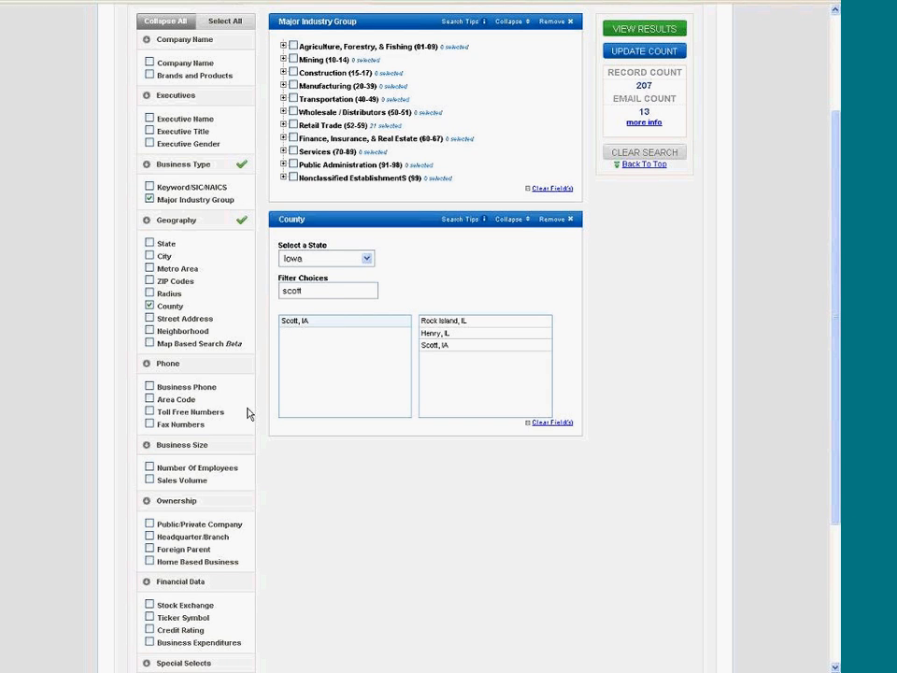
Add the Number Of Employees and Sales Volume criteria, and choose the 1-4 and 5-9 employee ranges.
{"action": "left_click", "coordinate": [150, 468]}
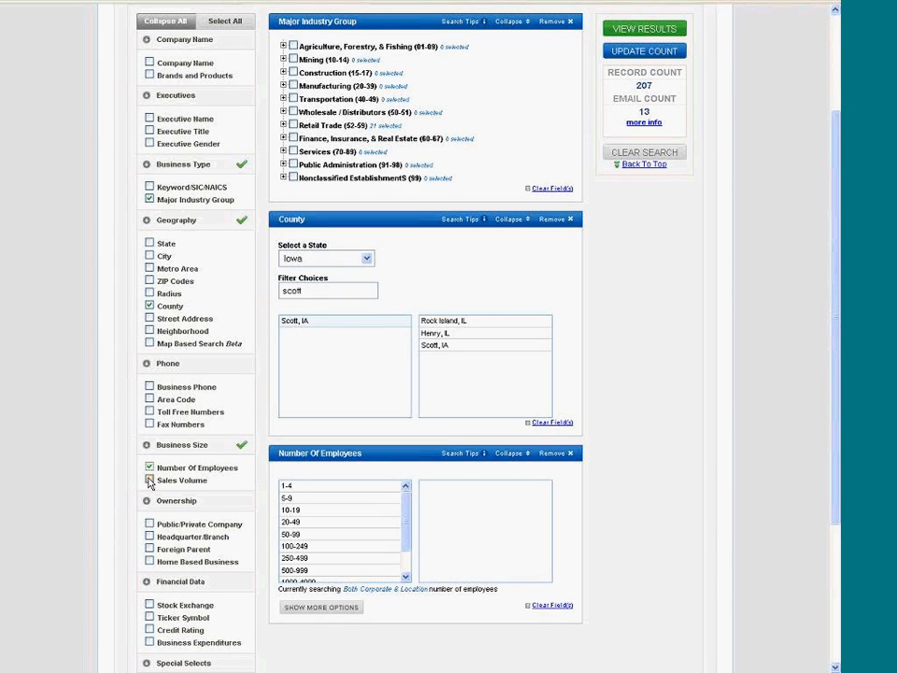
{"action": "left_click", "coordinate": [149, 480]}
{"action": "scroll", "coordinate": [187, 463], "scroll_direction": "down", "scroll_amount": 2}
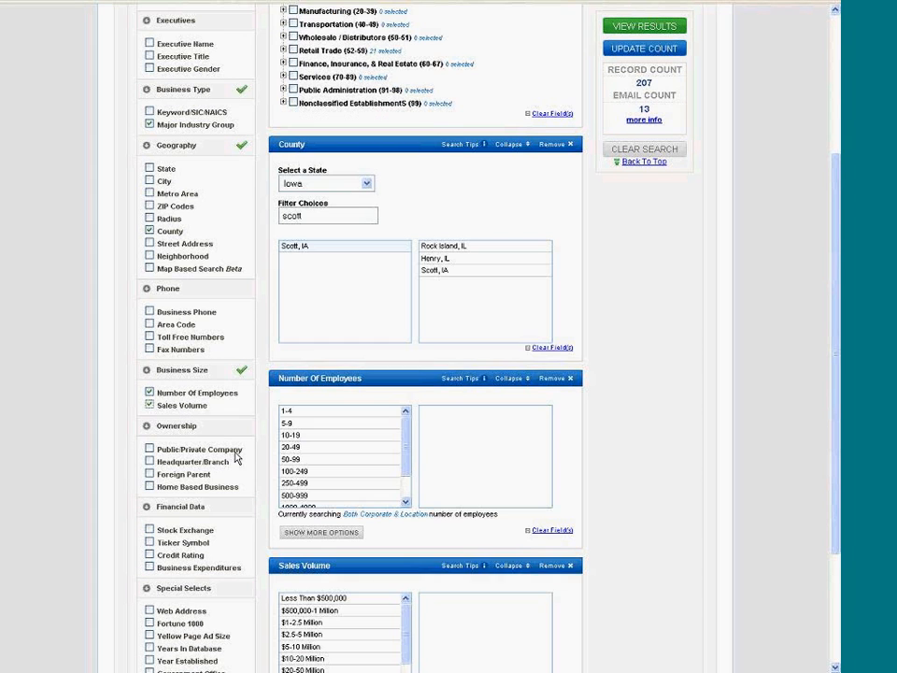
{"action": "left_click", "coordinate": [293, 413]}
{"action": "left_click", "coordinate": [292, 425]}
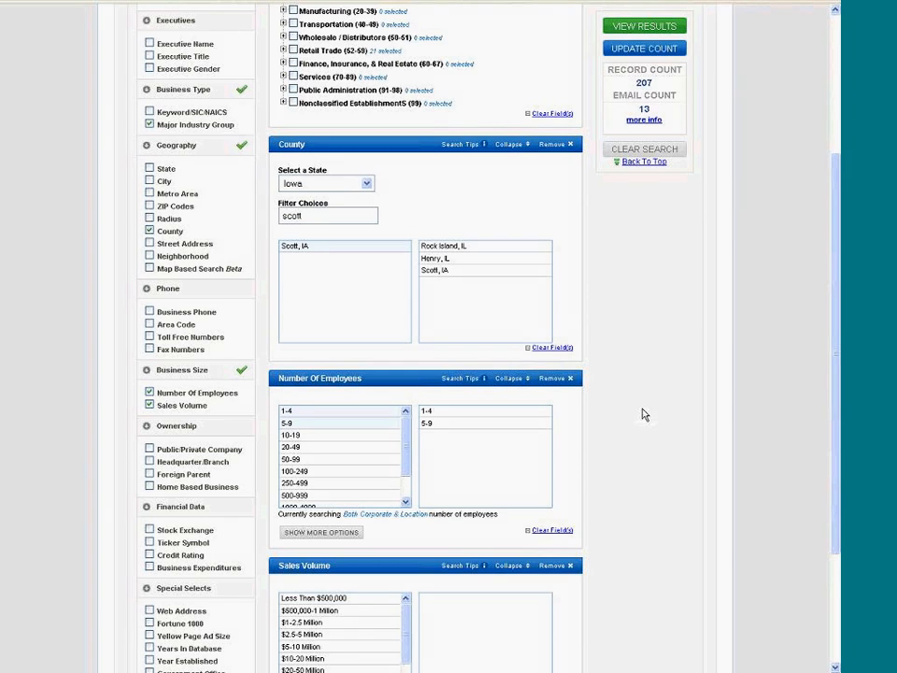
Choose every sales volume range from $2.5-5 Million through Over $1 Billion and update the record count.
{"action": "scroll", "coordinate": [642, 414], "scroll_direction": "down", "scroll_amount": 4}
{"action": "left_click", "coordinate": [298, 485]}
{"action": "left_click", "coordinate": [299, 496]}
{"action": "left_click", "coordinate": [290, 509]}
{"action": "left_click", "coordinate": [293, 520]}
{"action": "left_click", "coordinate": [301, 533]}
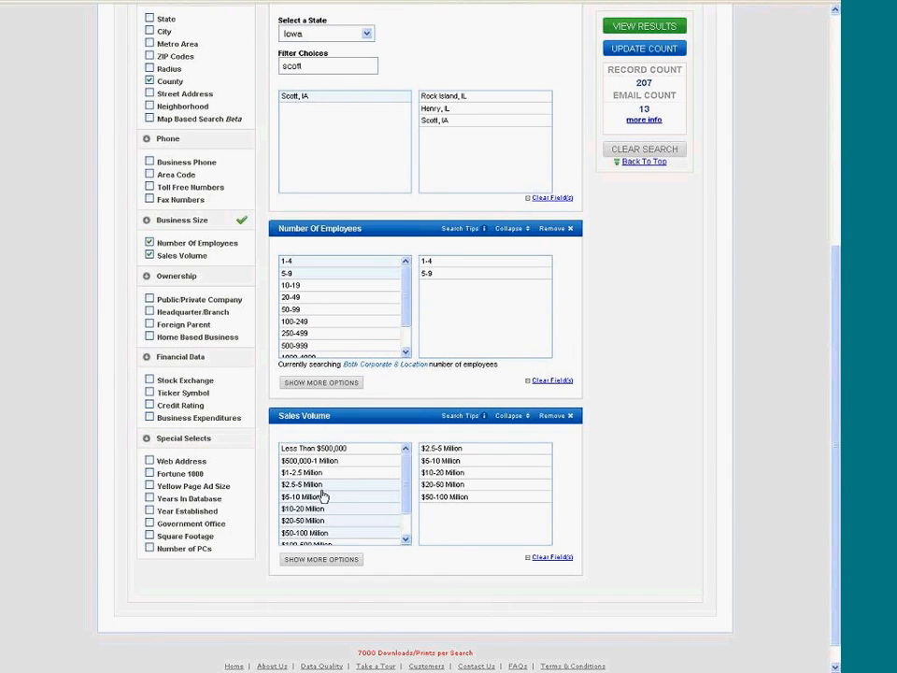
{"action": "scroll", "coordinate": [322, 496], "scroll_direction": "down", "scroll_amount": 1}
{"action": "left_click", "coordinate": [305, 514]}
{"action": "left_click", "coordinate": [307, 526]}
{"action": "left_click", "coordinate": [307, 538]}
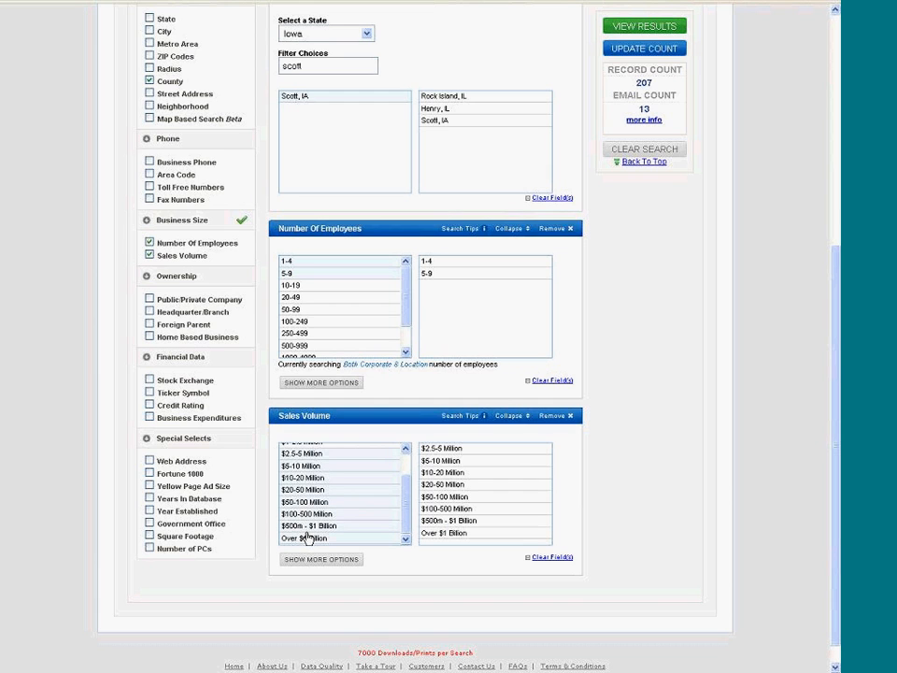
{"action": "left_click", "coordinate": [639, 51]}
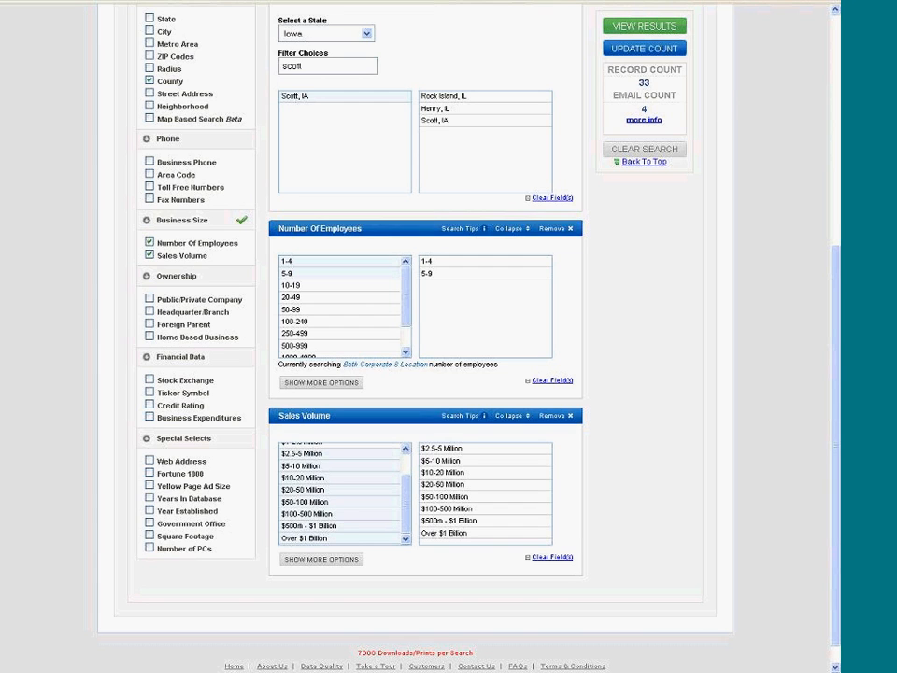
View the search results and sort them alphabetically by company name.
{"action": "left_click", "coordinate": [636, 28]}
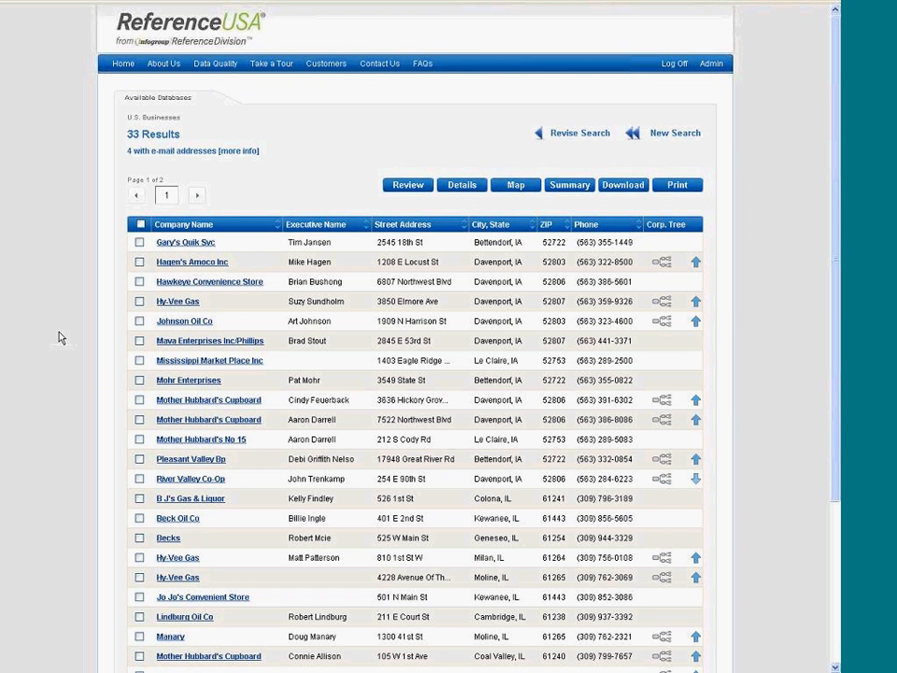
{"action": "scroll", "coordinate": [60, 336], "scroll_direction": "down", "scroll_amount": 2}
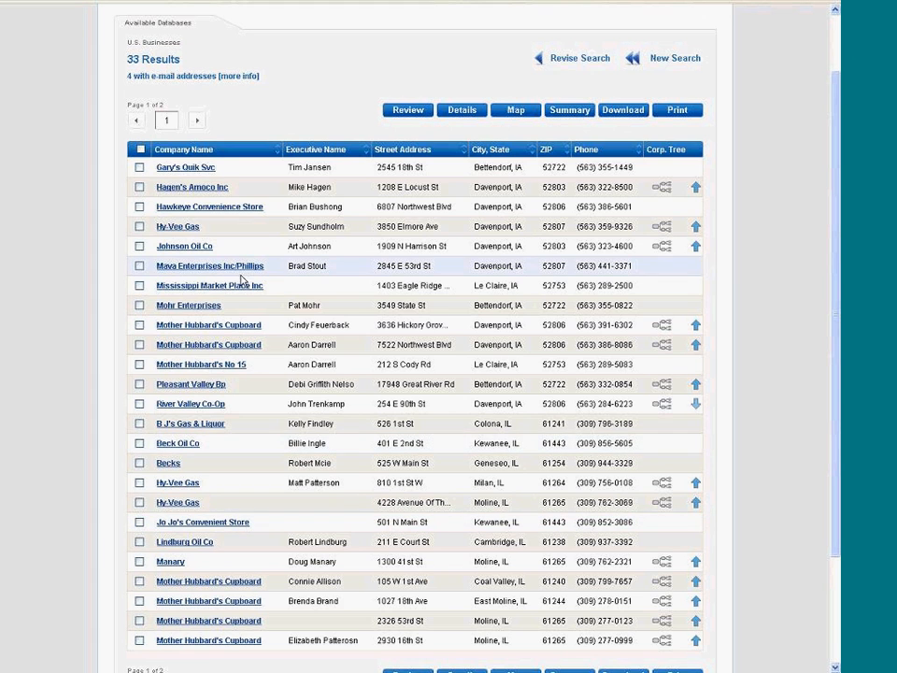
{"action": "left_click", "coordinate": [181, 152]}
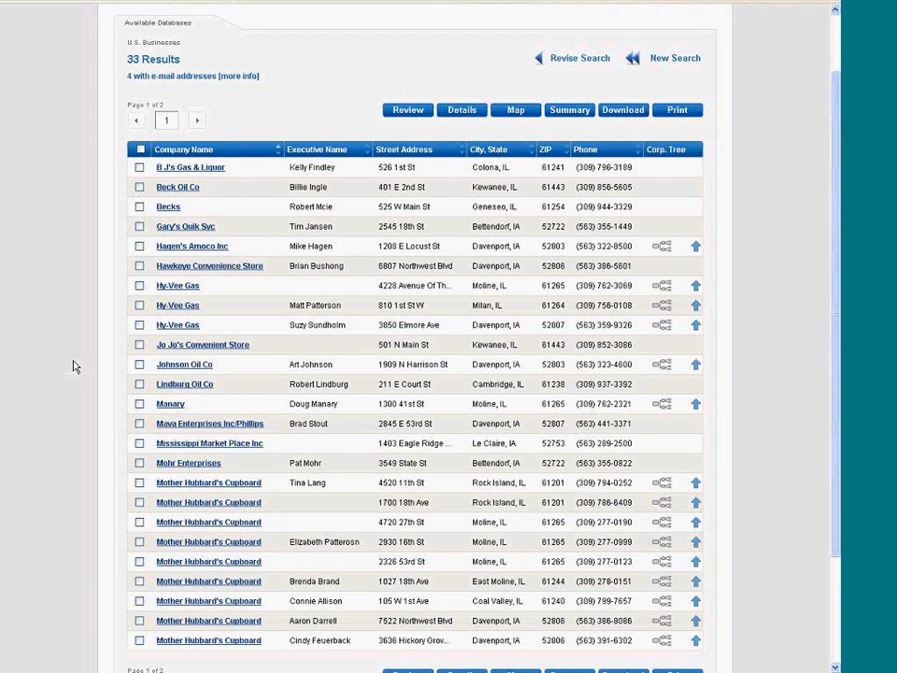
Map the results zoomed in around Davenport and Moline with hybrid imagery, and return to the site's home page.
{"action": "scroll", "coordinate": [60, 353], "scroll_direction": "up", "scroll_amount": 2}
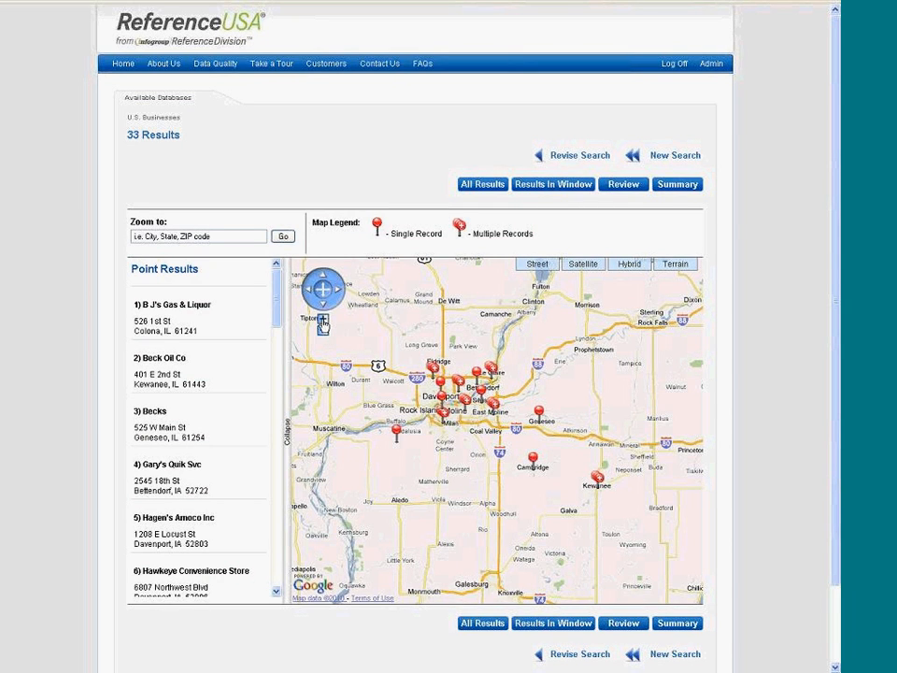
{"action": "left_click", "coordinate": [323, 318]}
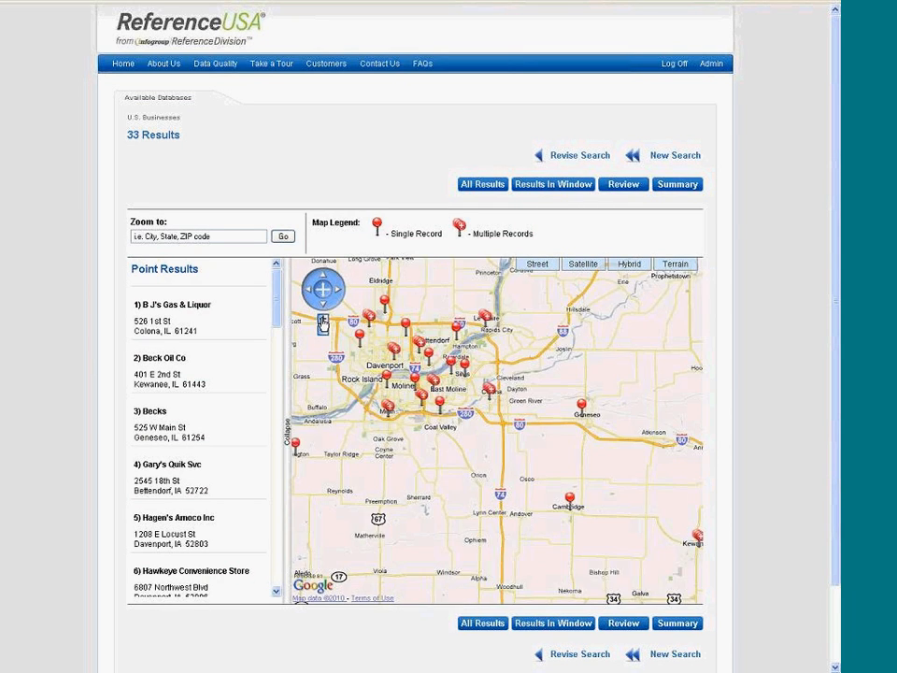
{"action": "left_click", "coordinate": [323, 319]}
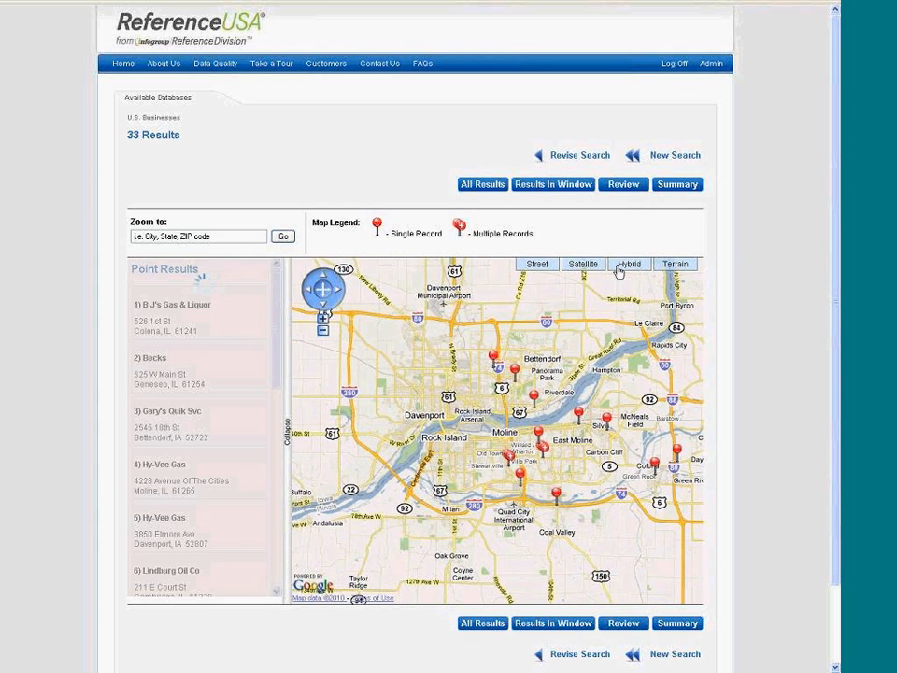
{"action": "left_click", "coordinate": [624, 266]}
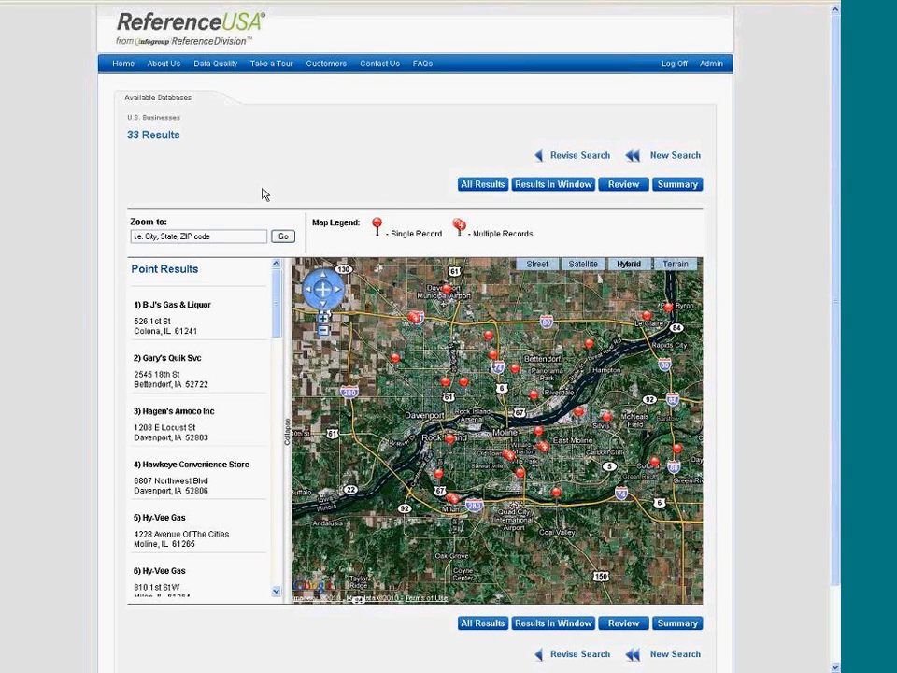
{"action": "left_click", "coordinate": [123, 63]}
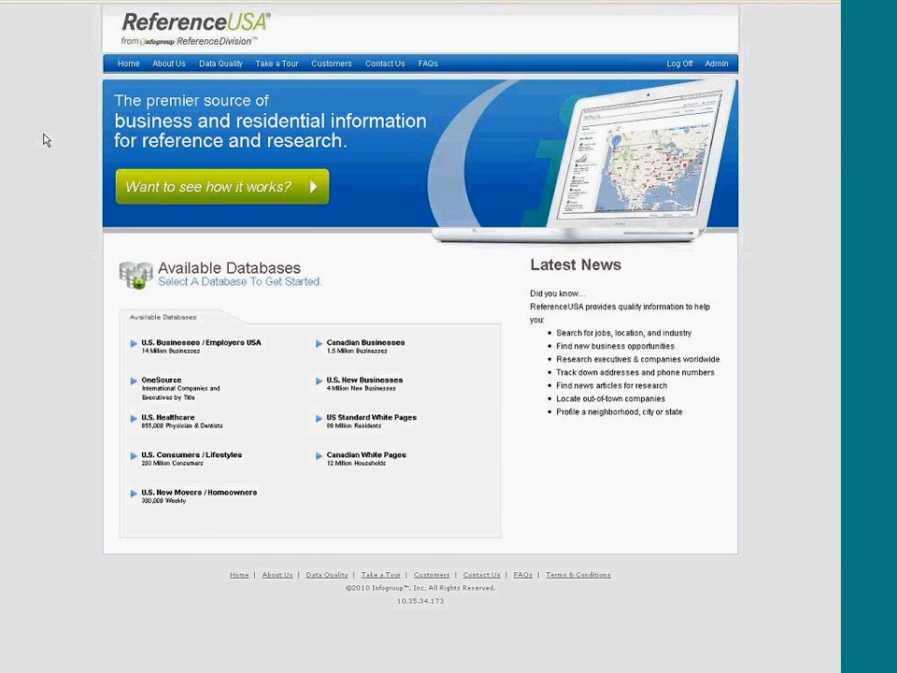